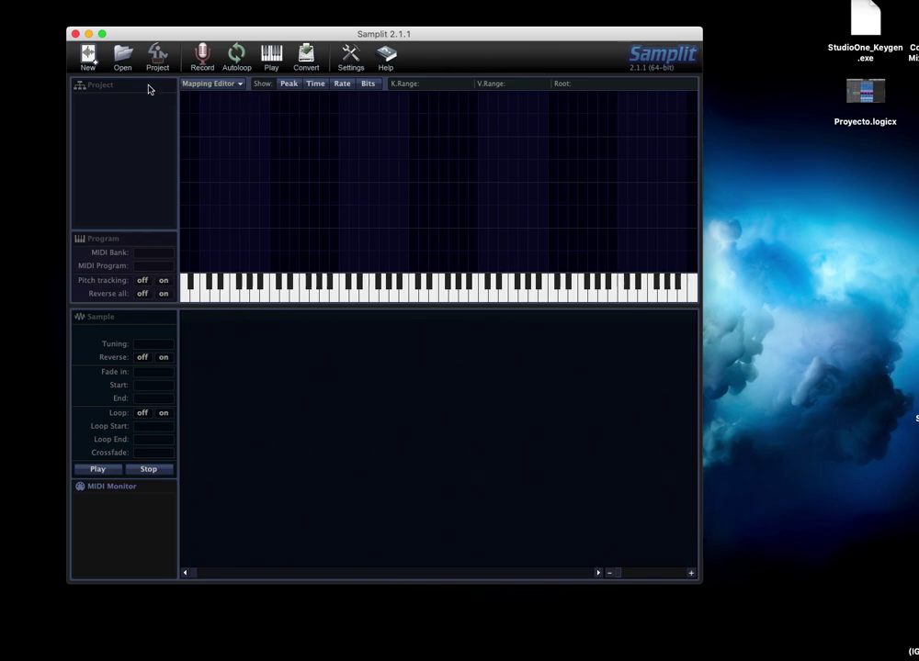
# Create a new project named "demos soniods" in the Desktop folder.
pyautogui.click(90, 62)
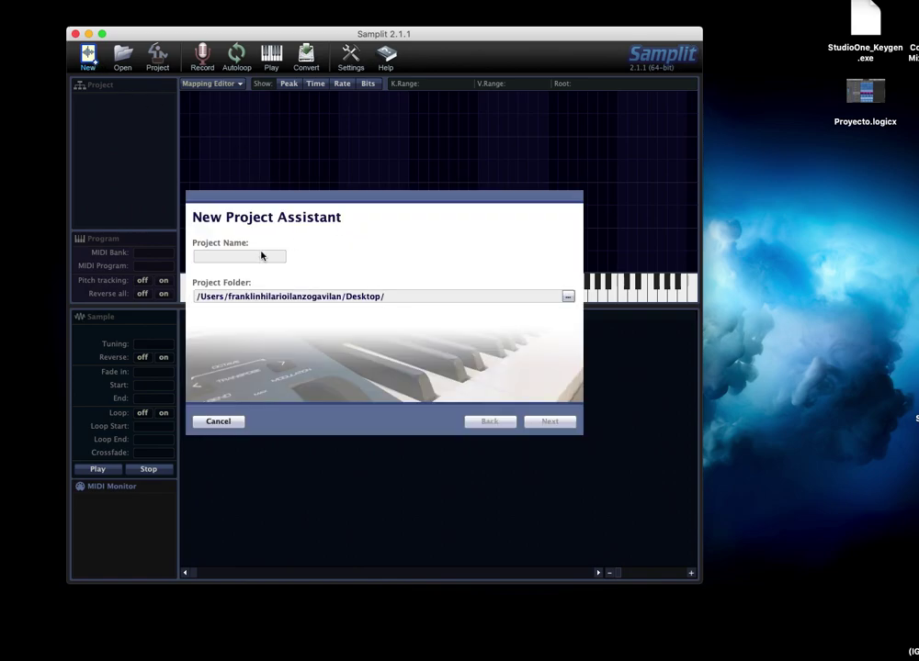
pyautogui.write('demos soniods')
pyautogui.click(549, 423)
# Choose a plug-in as the recording source and select KORG: TRITON Extreme as the plug-in to record.
pyautogui.click(375, 255)
pyautogui.click(556, 424)
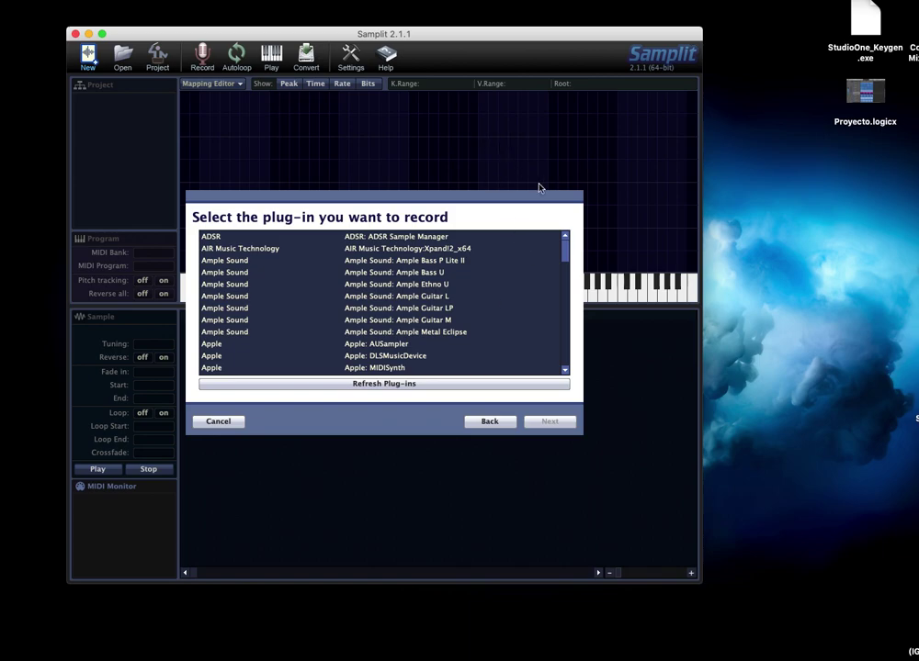
pyautogui.moveTo(565, 248); pyautogui.dragTo(576, 327)
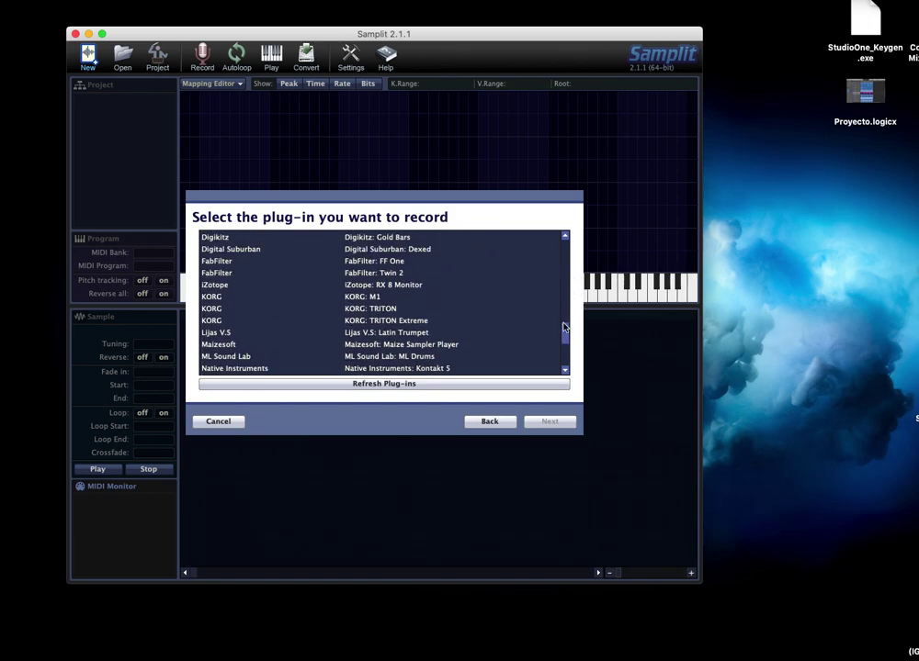
pyautogui.click(413, 323)
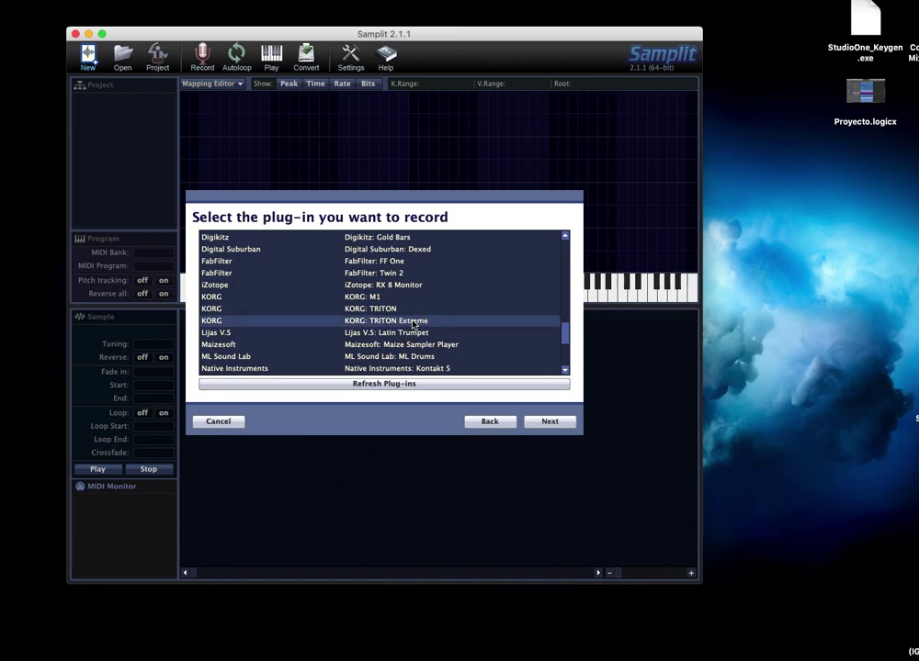
pyautogui.click(548, 423)
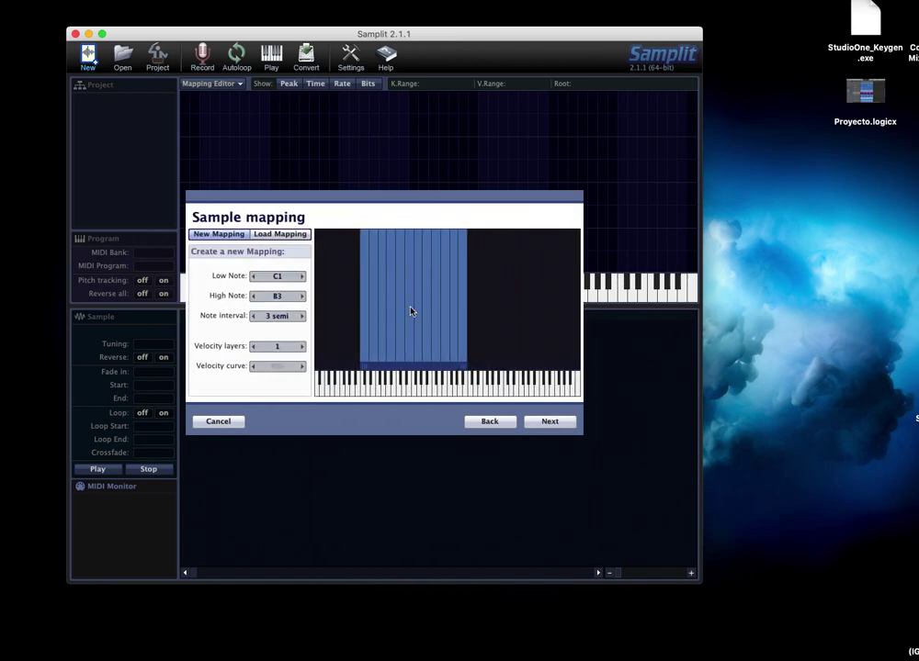
# Set the low note of the new sample mapping to C2.
pyautogui.click(303, 276)
pyautogui.click(303, 276)
pyautogui.click(303, 277)
pyautogui.click(303, 276)
pyautogui.click(304, 277)
pyautogui.click(303, 277)
pyautogui.click(303, 276)
pyautogui.click(303, 277)
pyautogui.click(303, 277)
pyautogui.click(303, 276)
pyautogui.click(303, 276)
pyautogui.click(303, 276)
# Set the high note of the sample mapping to D5.
pyautogui.click(303, 297)
pyautogui.click(303, 297)
pyautogui.click(303, 297)
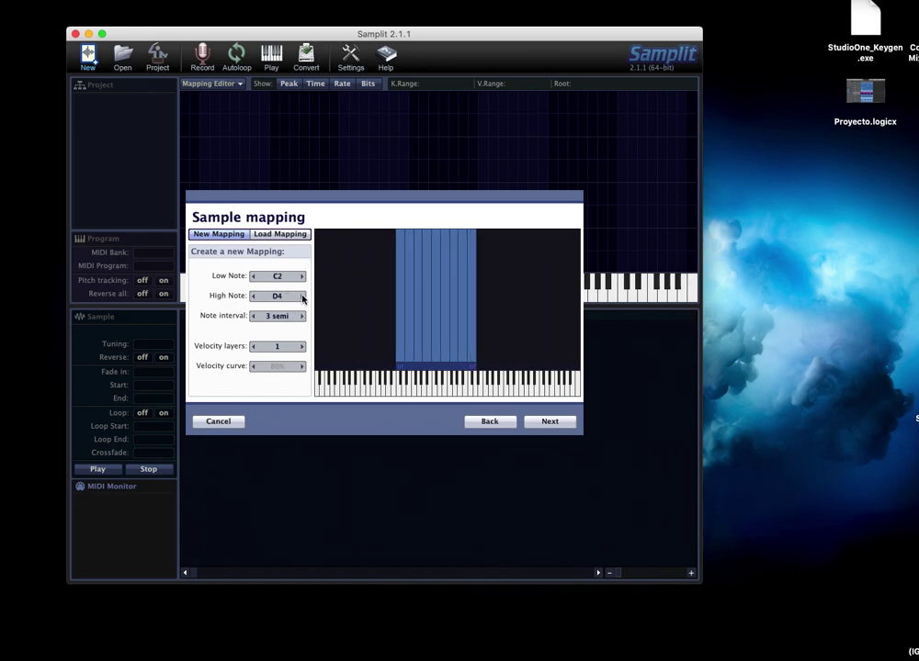
pyautogui.click(303, 297)
pyautogui.click(303, 297)
pyautogui.click(304, 297)
pyautogui.click(303, 297)
pyautogui.click(303, 297)
pyautogui.click(303, 297)
pyautogui.click(303, 297)
pyautogui.click(303, 297)
pyautogui.click(303, 297)
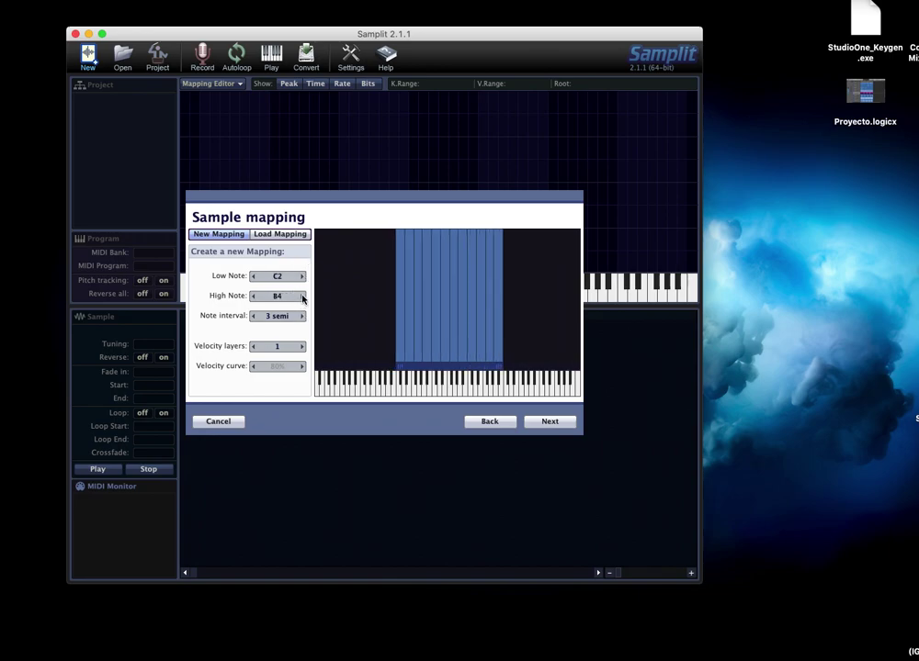
pyautogui.click(303, 297)
pyautogui.click(303, 296)
pyautogui.click(303, 296)
# Set the mapping's note interval to 6 semitones and accept the sample mapping.
pyautogui.click(254, 317)
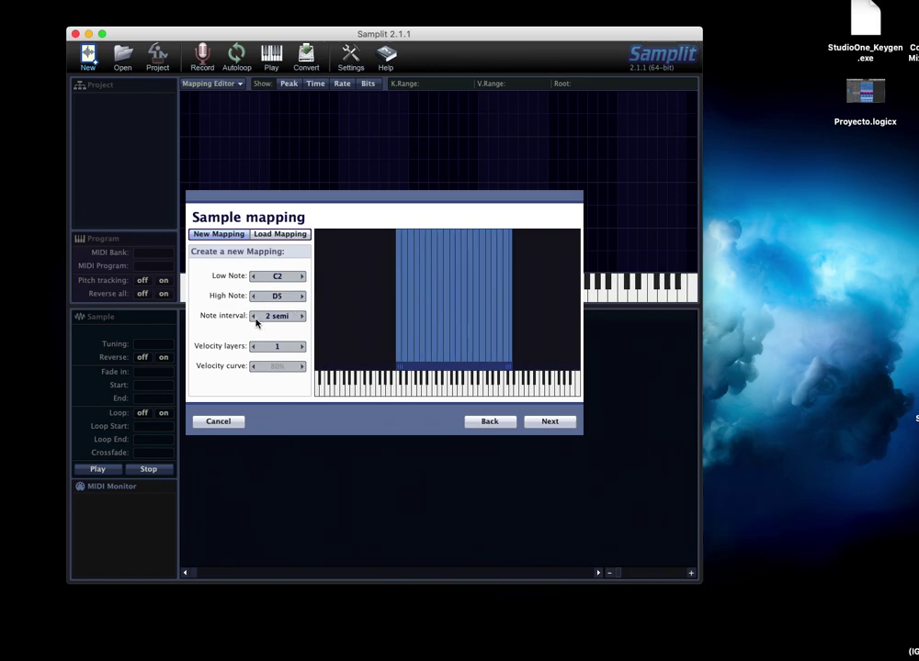
pyautogui.click(302, 317)
pyautogui.click(302, 317)
pyautogui.click(302, 317)
pyautogui.click(302, 317)
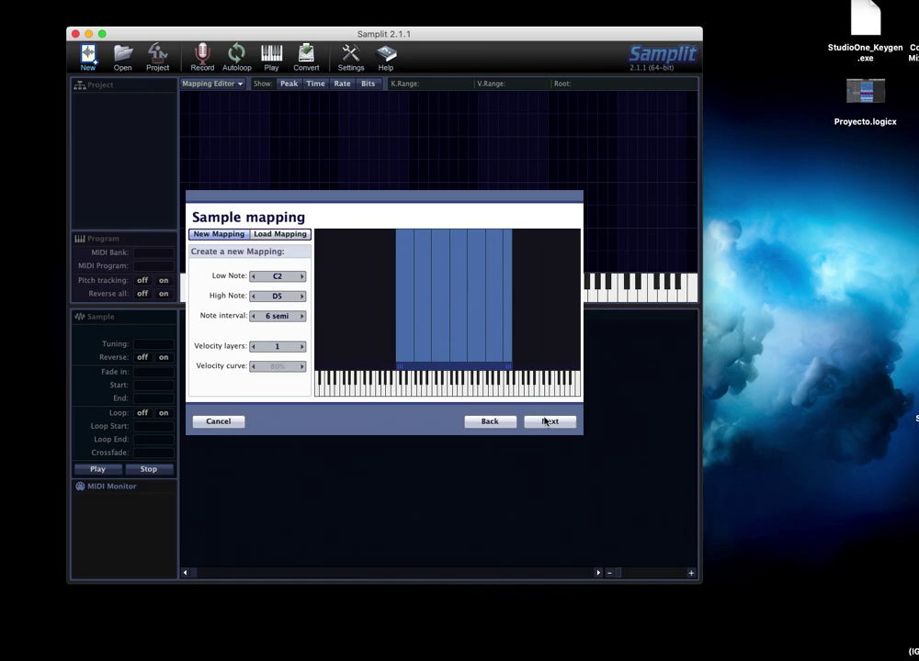
pyautogui.click(550, 421)
# Choose Percussive (long) as the sound type, set the MIDI note off to 7, and finish the project assistant.
pyautogui.click(383, 267)
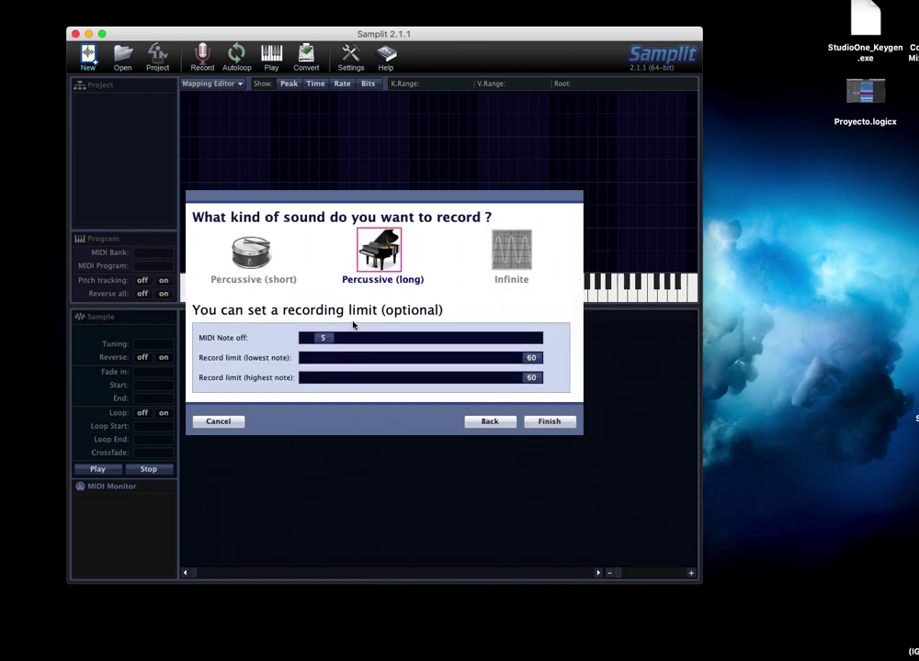
pyautogui.moveTo(322, 340); pyautogui.dragTo(333, 338)
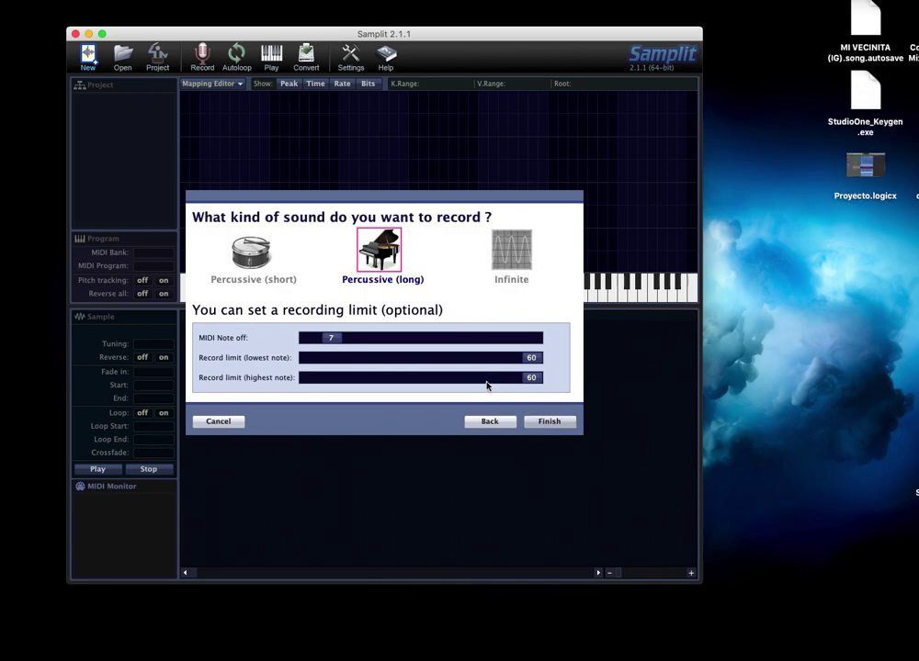
pyautogui.click(555, 424)
# Open the recorder and load KORG TRITON Extreme as the instrument of the first input channel.
pyautogui.click(451, 195)
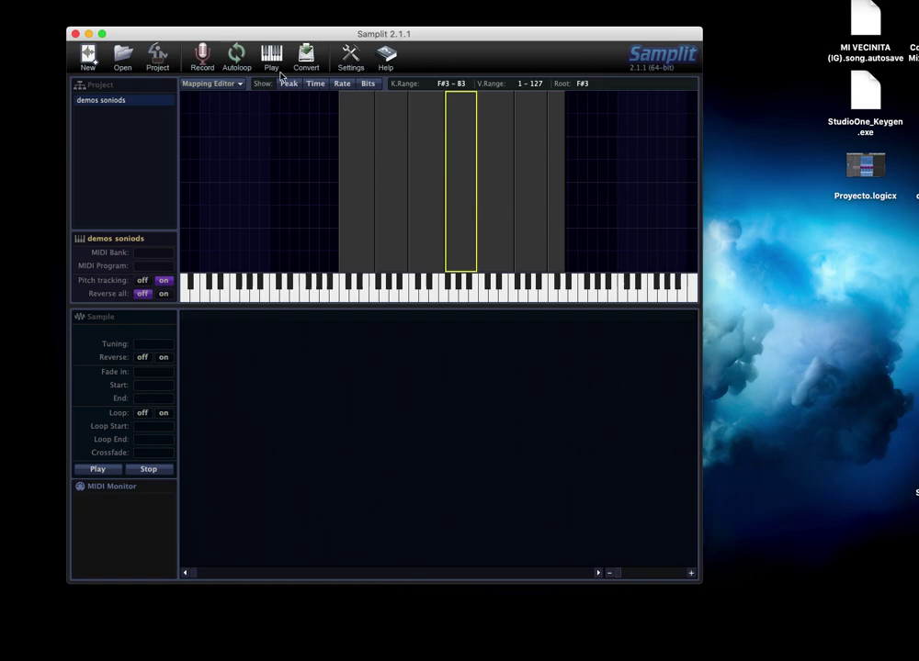
pyautogui.click(201, 57)
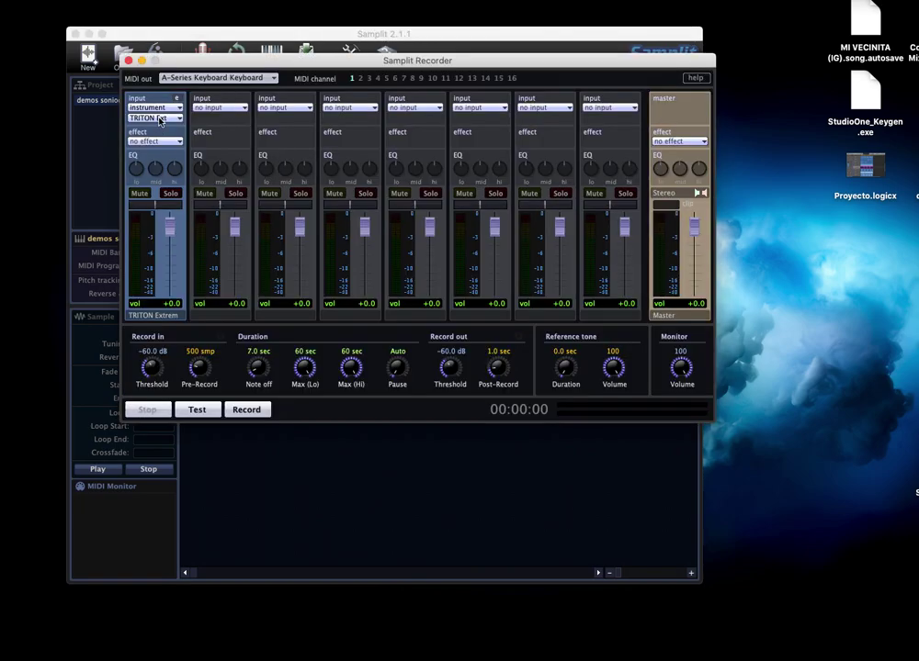
pyautogui.click(151, 118)
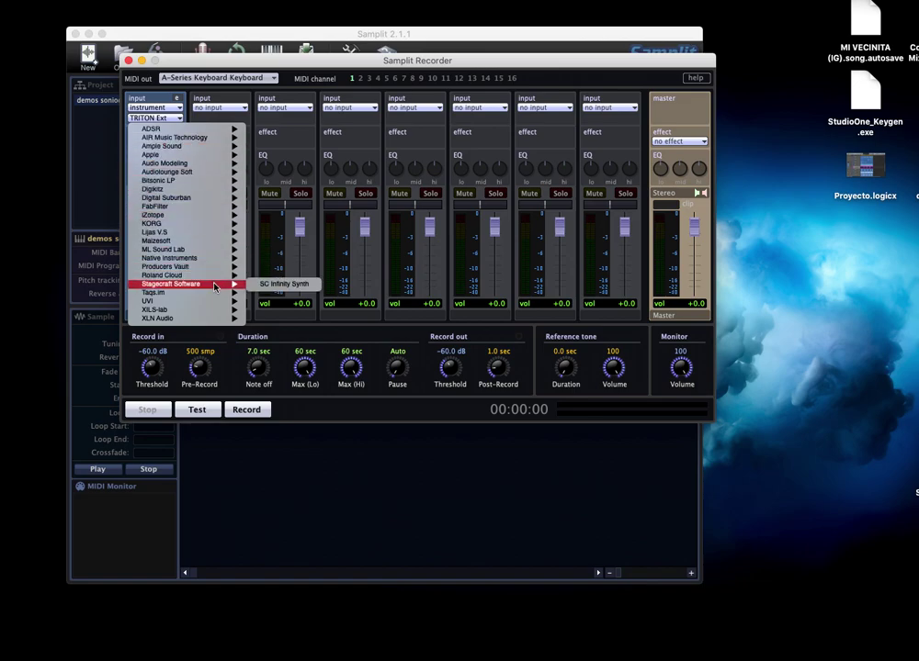
pyautogui.moveTo(217, 284)
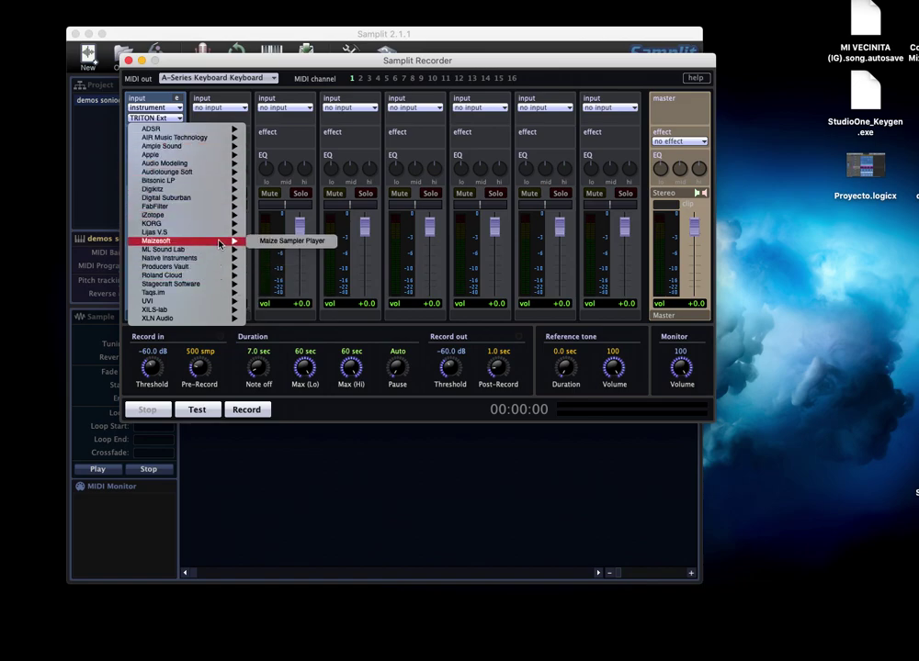
pyautogui.moveTo(209, 226)
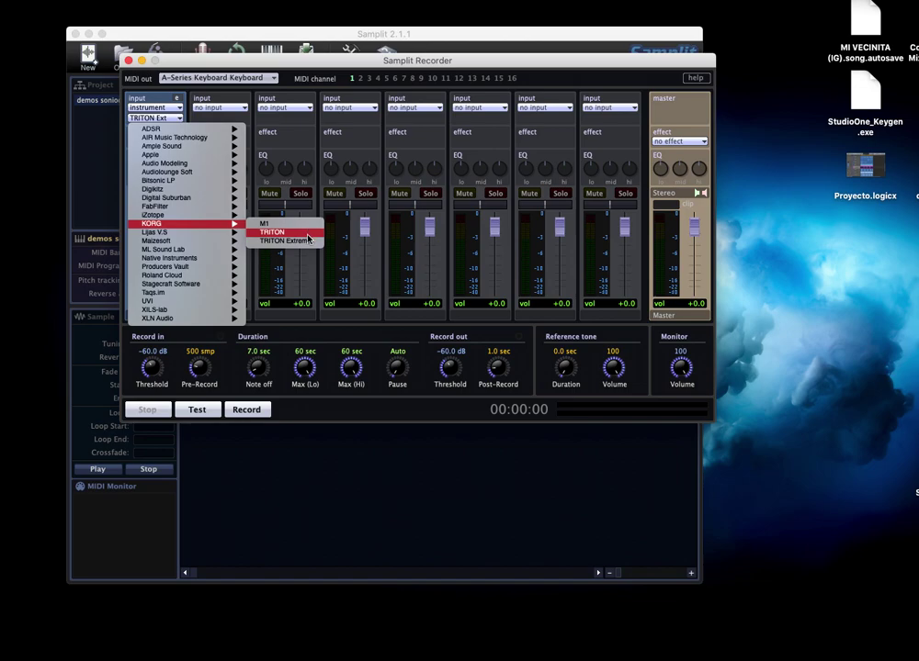
pyautogui.click(306, 242)
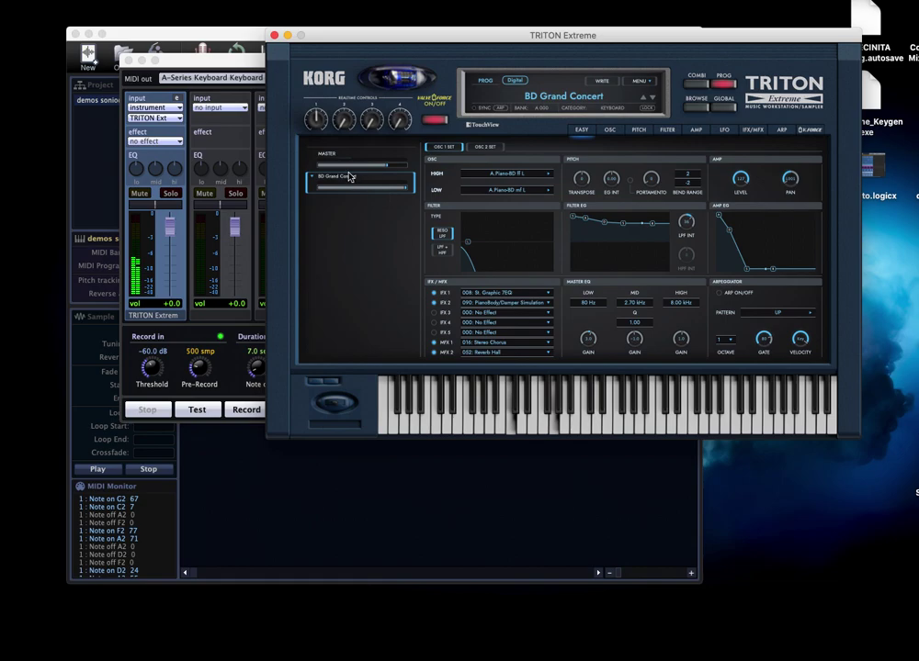
# Switch TRITON Extreme to Combi mode and open its combi browser.
pyautogui.moveTo(671, 41); pyautogui.dragTo(613, 191)
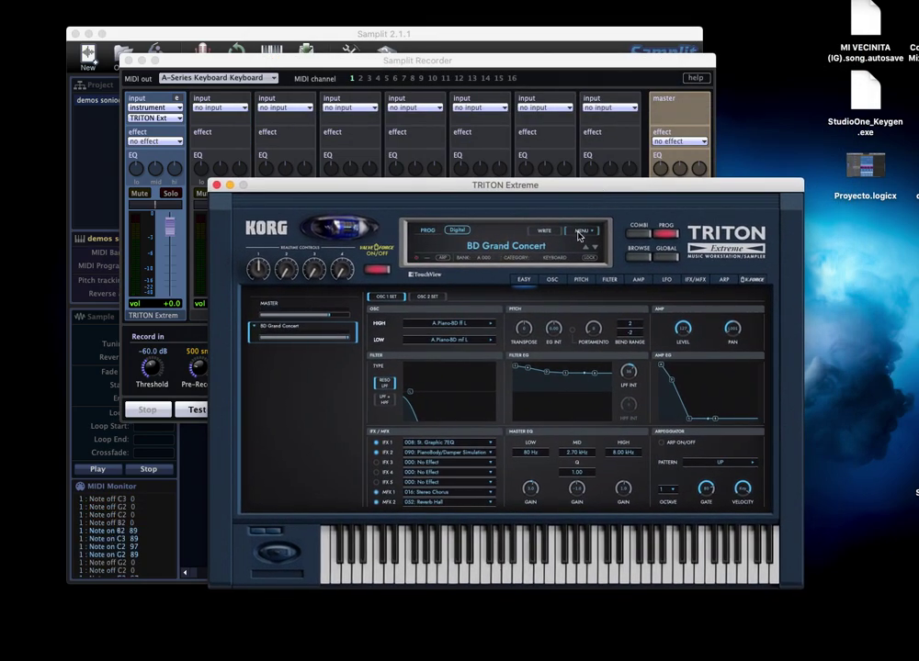
pyautogui.rightClick(485, 234)
pyautogui.moveTo(519, 276)
pyautogui.click(630, 207)
pyautogui.click(649, 257)
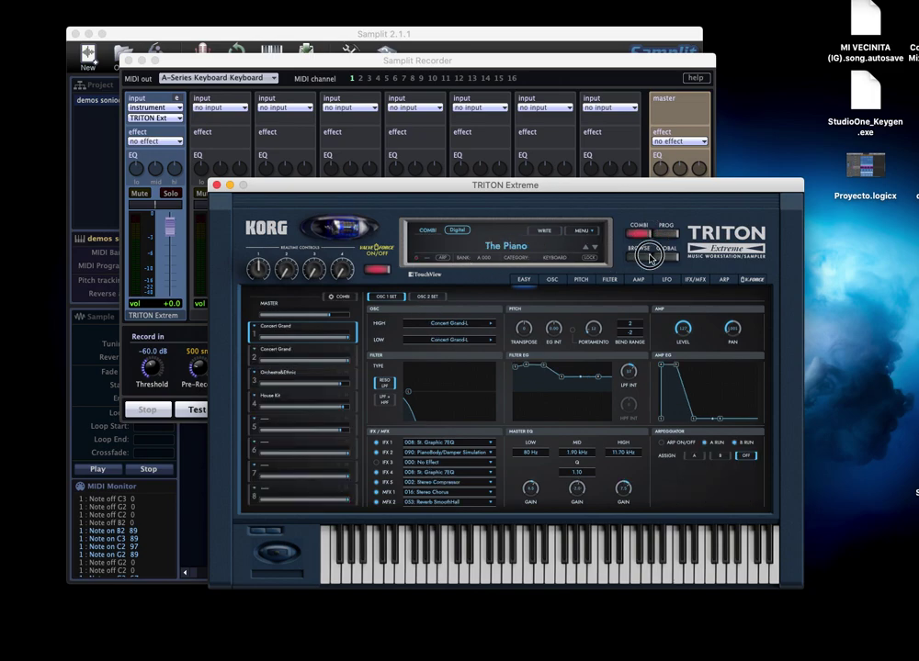
pyautogui.click(638, 261)
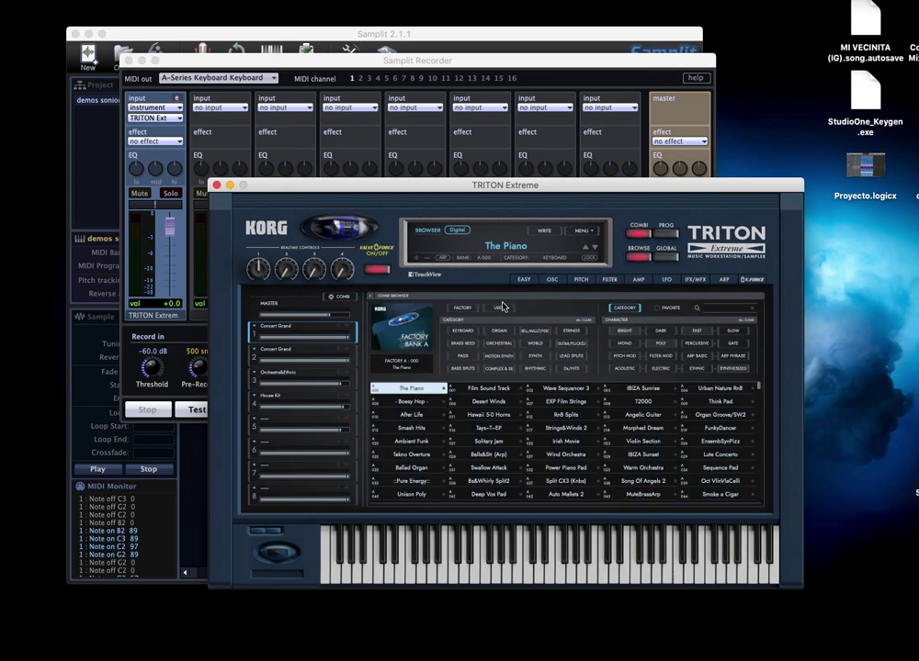
# Filter the combi browser to Rhythmic and audition the Intro... and Floor Acid combis.
pyautogui.click(542, 368)
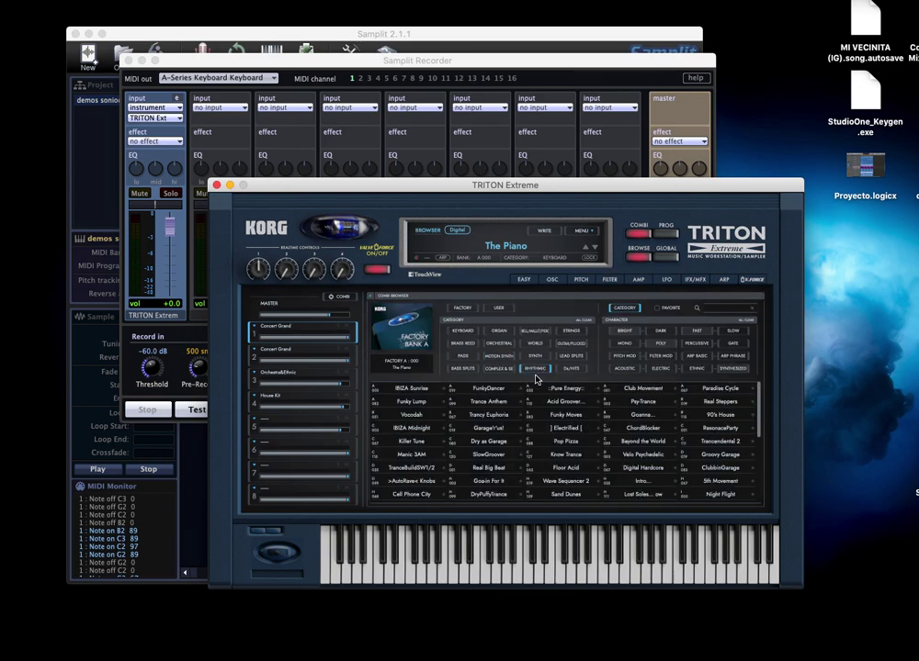
pyautogui.click(641, 481)
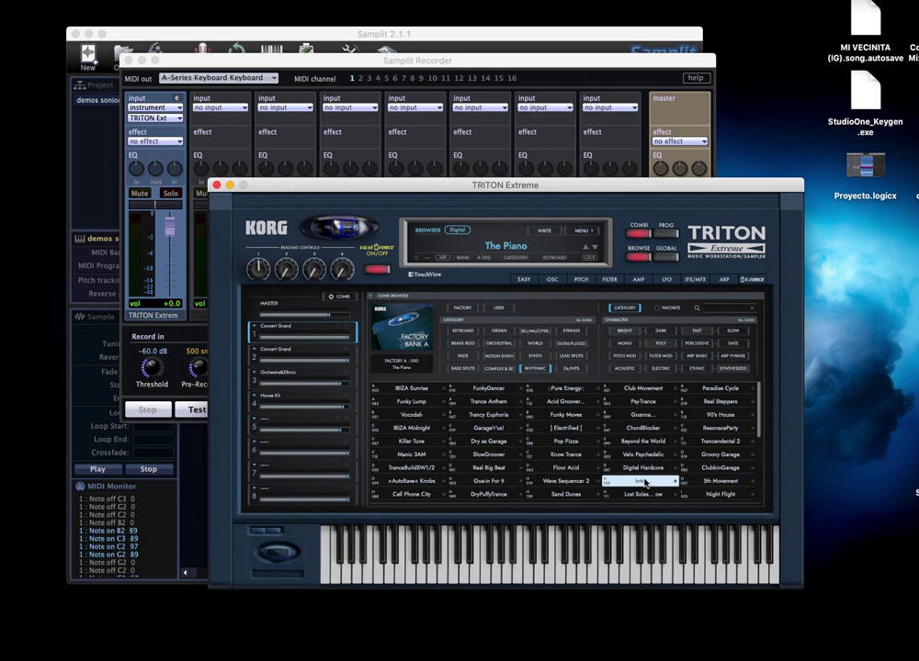
pyautogui.click(569, 471)
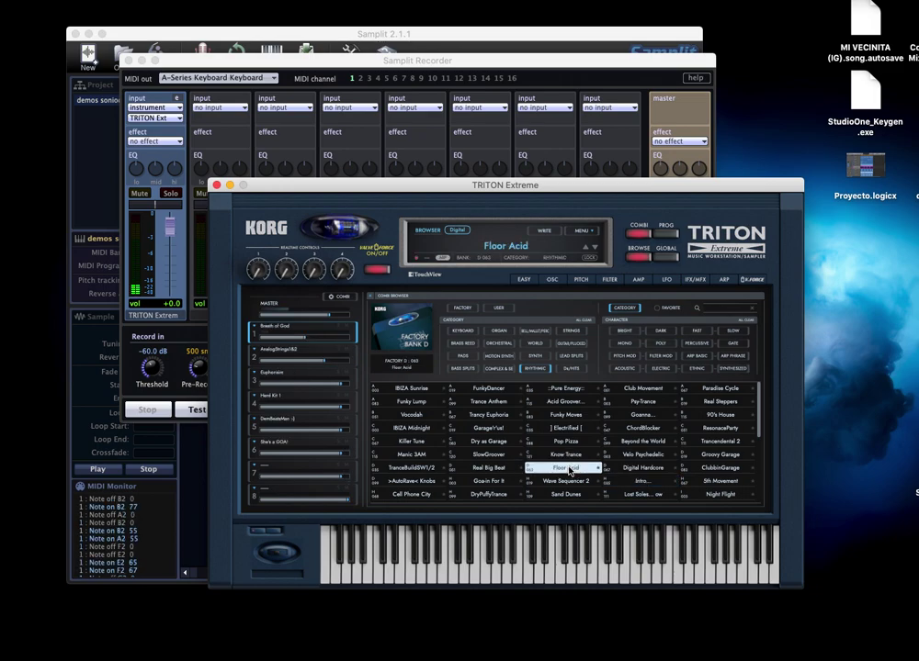
# Filter the combis to Synth and audition Infinity Pad, Gaters and Plucker.
pyautogui.click(536, 356)
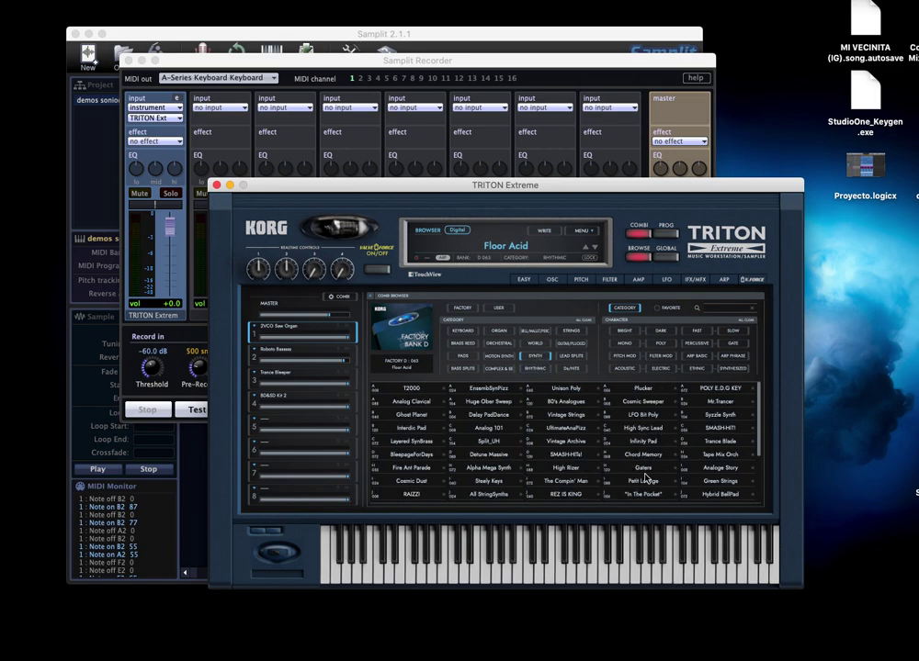
pyautogui.click(649, 443)
pyautogui.click(645, 470)
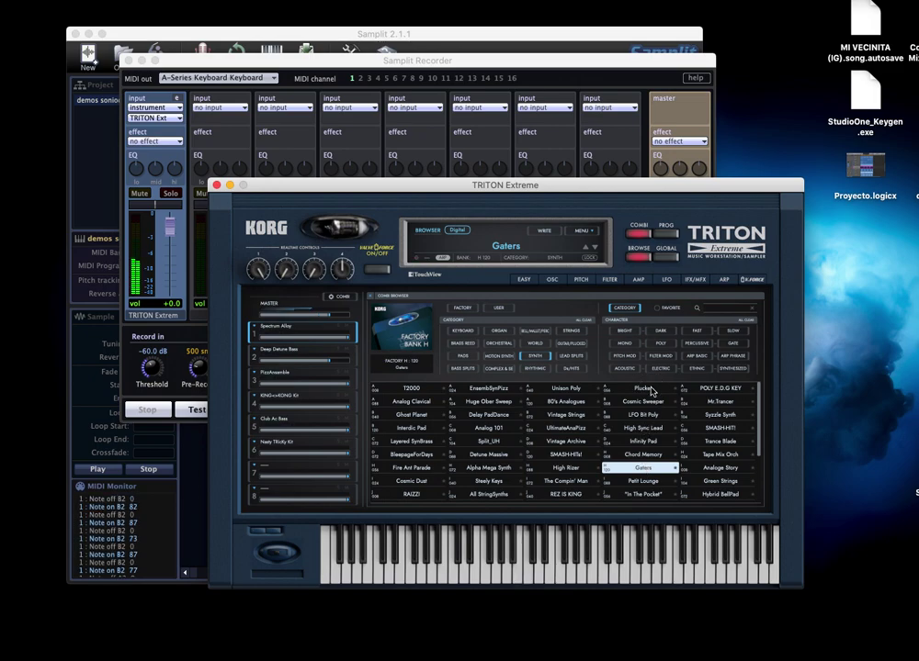
pyautogui.click(648, 391)
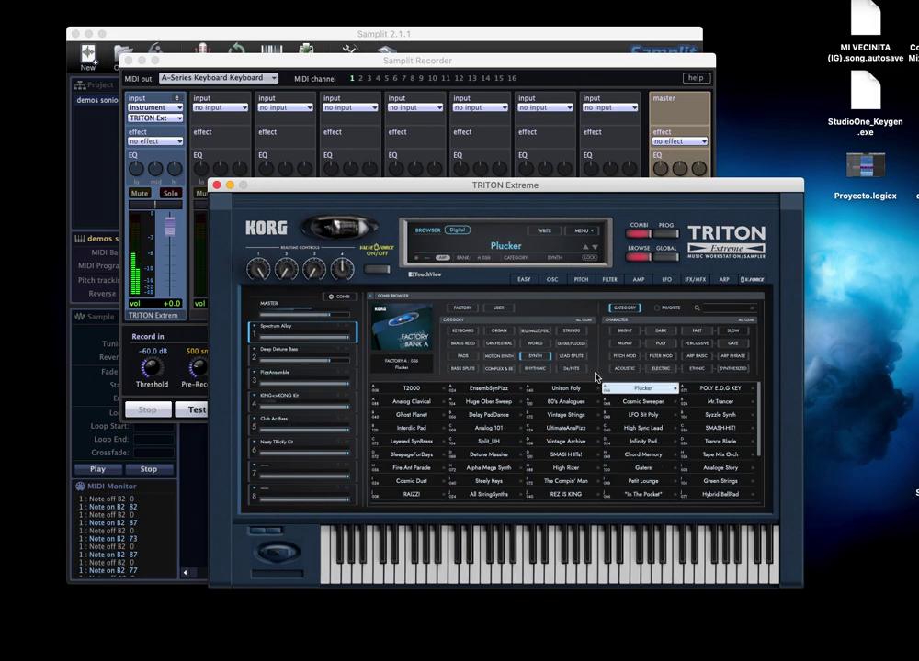
# Audition Chill Factor from the Lead Splits category and return to the Rhythmic category.
pyautogui.click(570, 355)
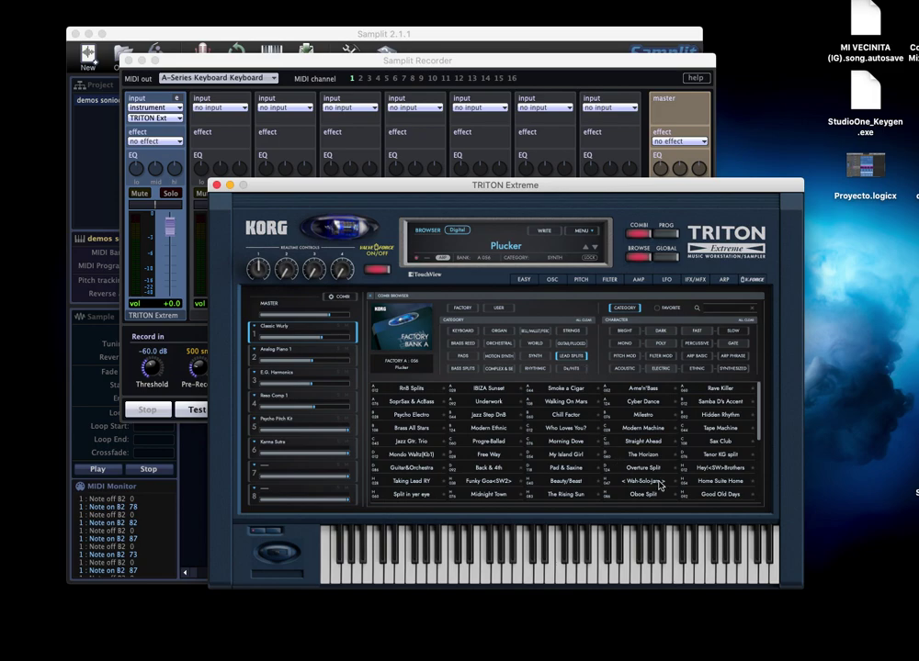
pyautogui.click(577, 421)
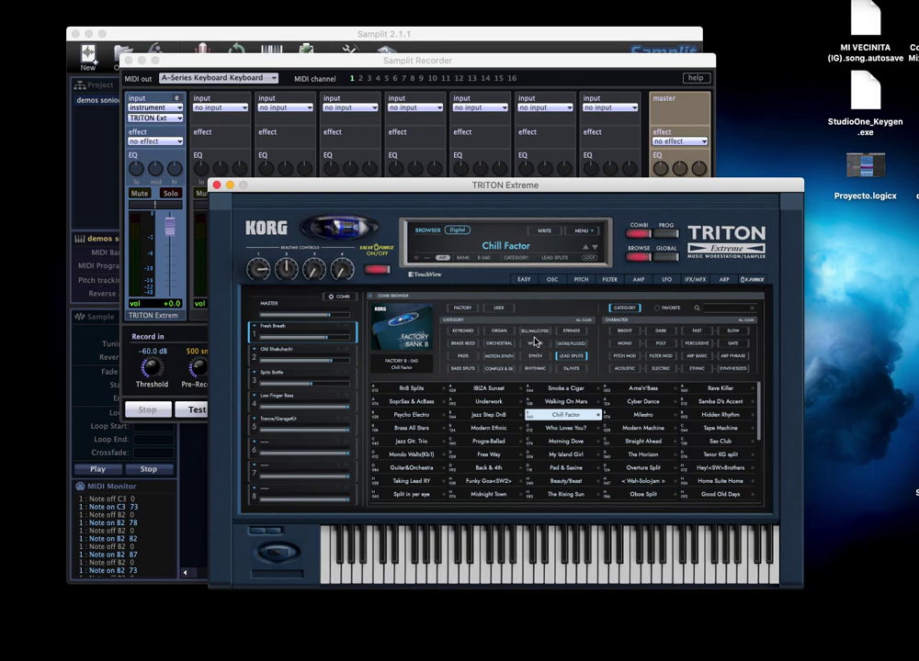
pyautogui.click(533, 368)
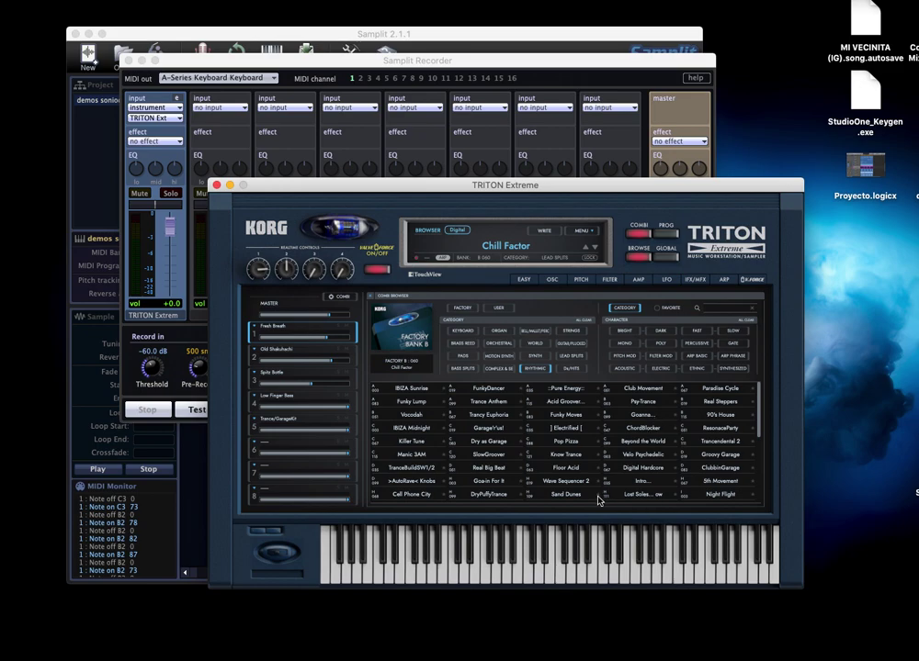
# Filter the combis to Strings, audition Stacc.StringOrch and Pizz Octaves, and load Split Strings.
pyautogui.click(577, 333)
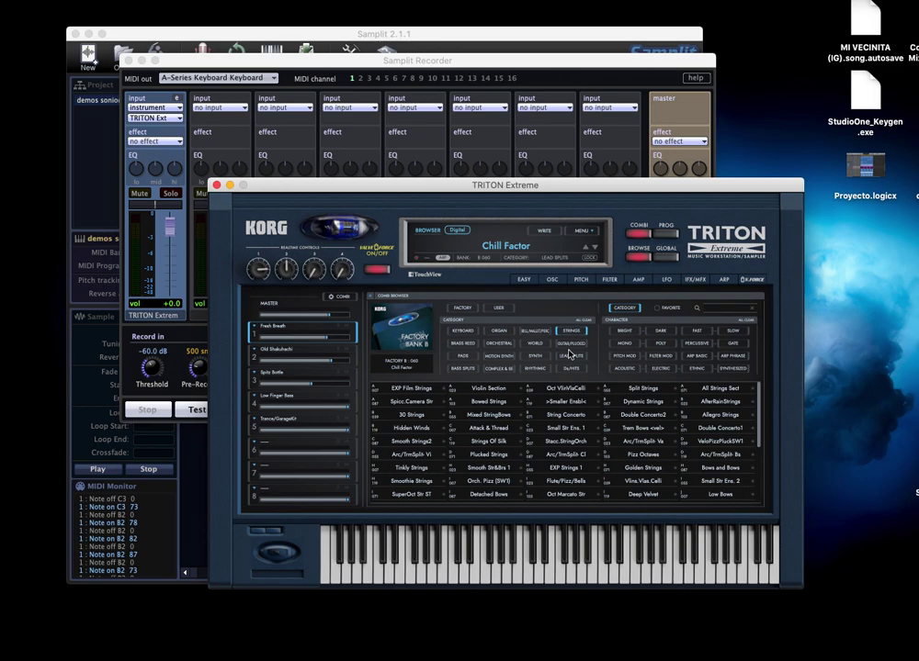
pyautogui.click(579, 442)
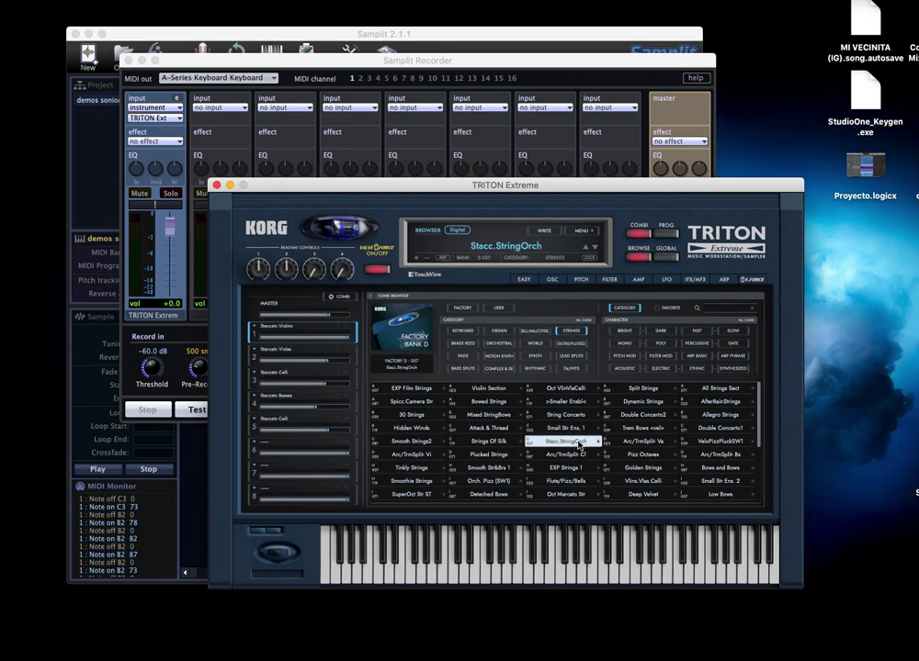
pyautogui.click(643, 456)
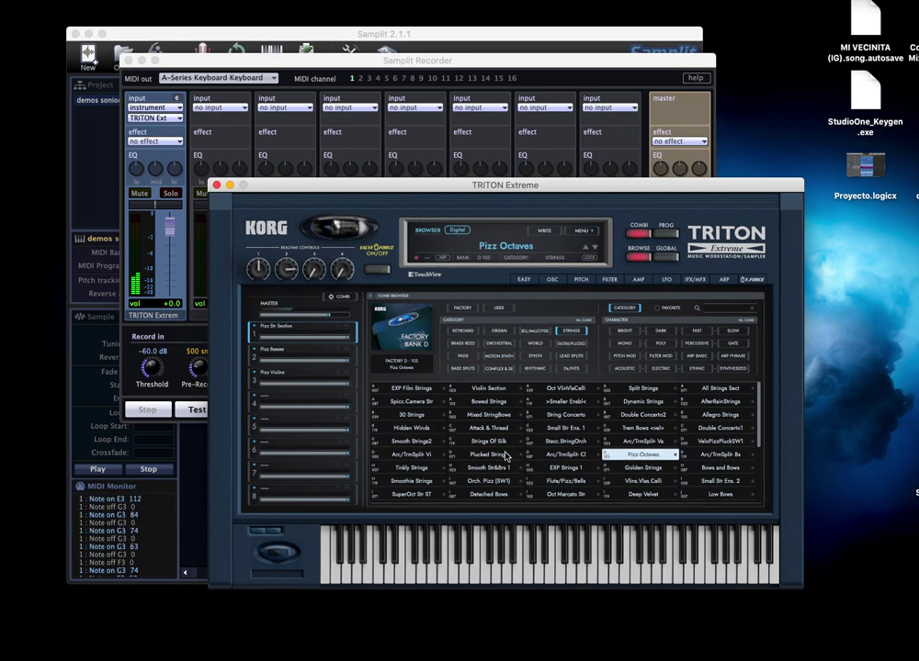
pyautogui.click(649, 391)
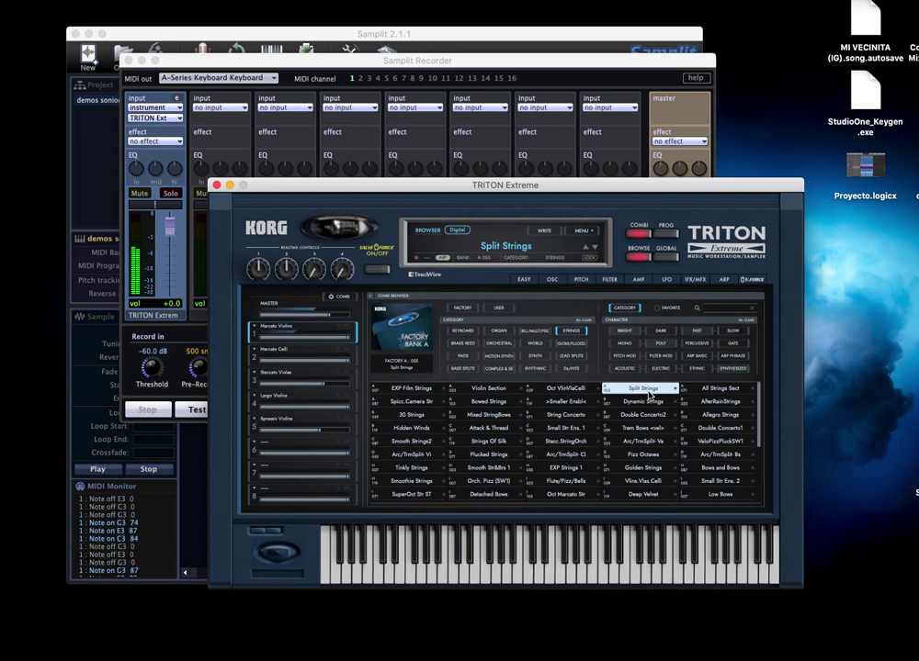
# Move the TRITON Extreme window clear of the recorder and start a test run of the recording.
pyautogui.moveTo(331, 187); pyautogui.dragTo(663, 448)
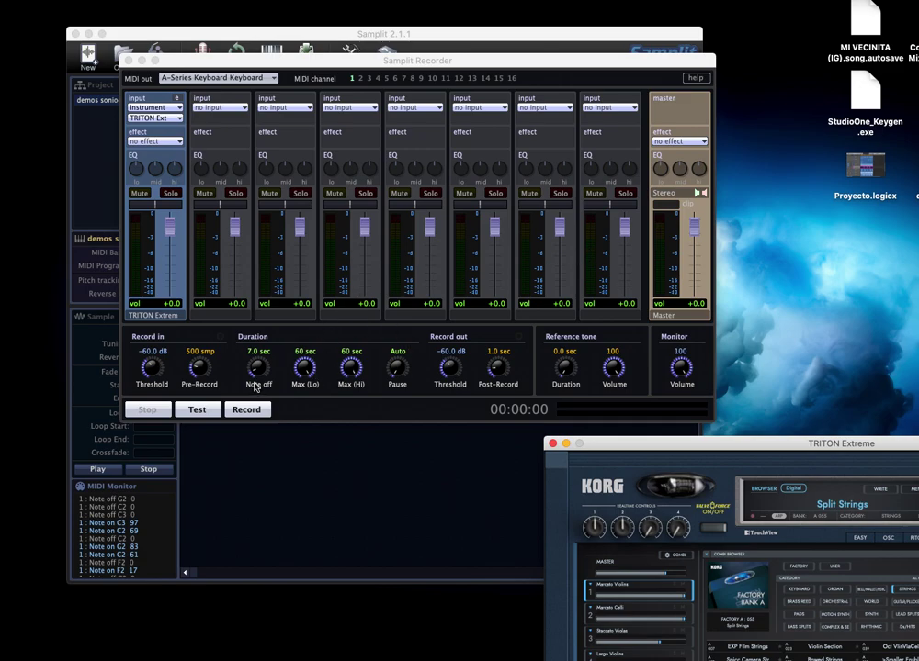
pyautogui.click(198, 411)
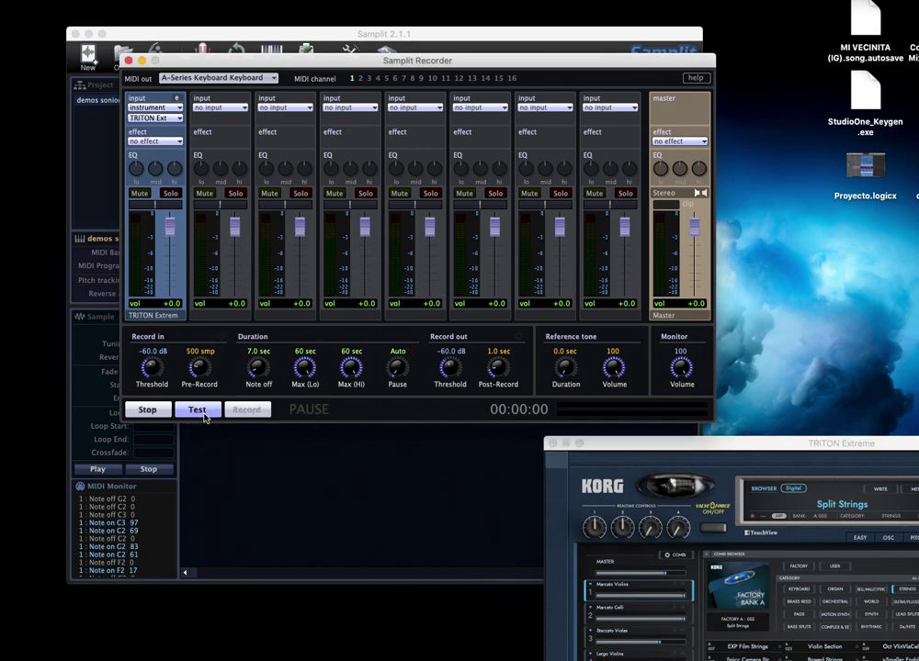
# Stop the test run, start recording the Split Strings samples, and move the recorder window off the mapping editor.
pyautogui.click(149, 411)
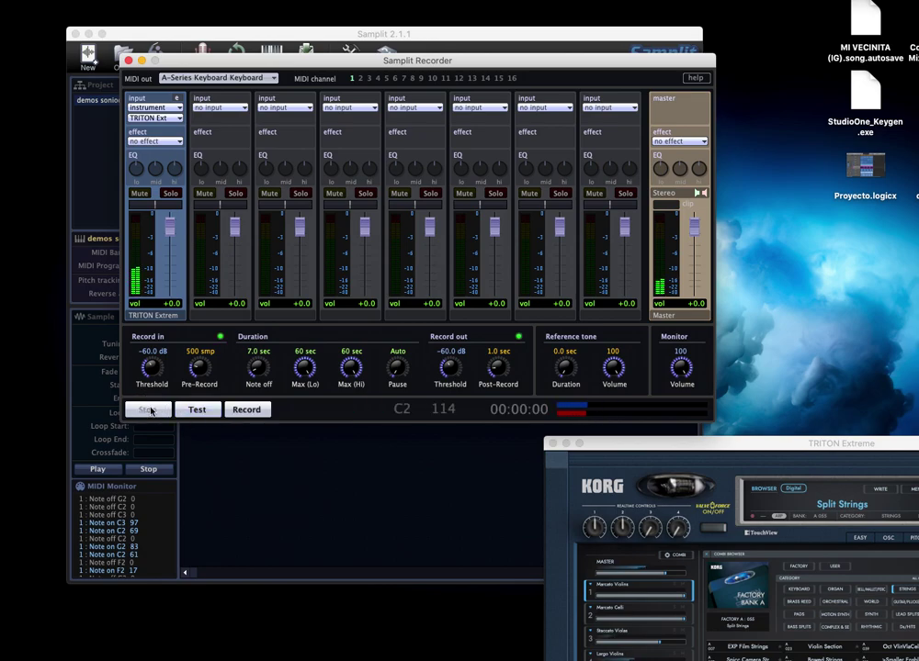
pyautogui.click(248, 410)
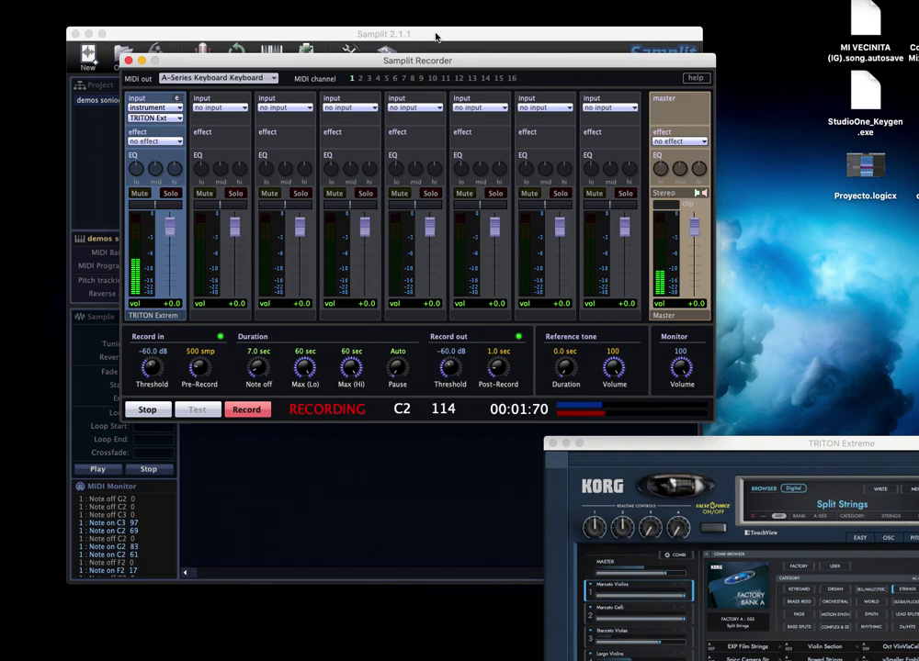
pyautogui.moveTo(409, 66); pyautogui.dragTo(386, 349)
pyautogui.moveTo(770, 444); pyautogui.dragTo(659, 145)
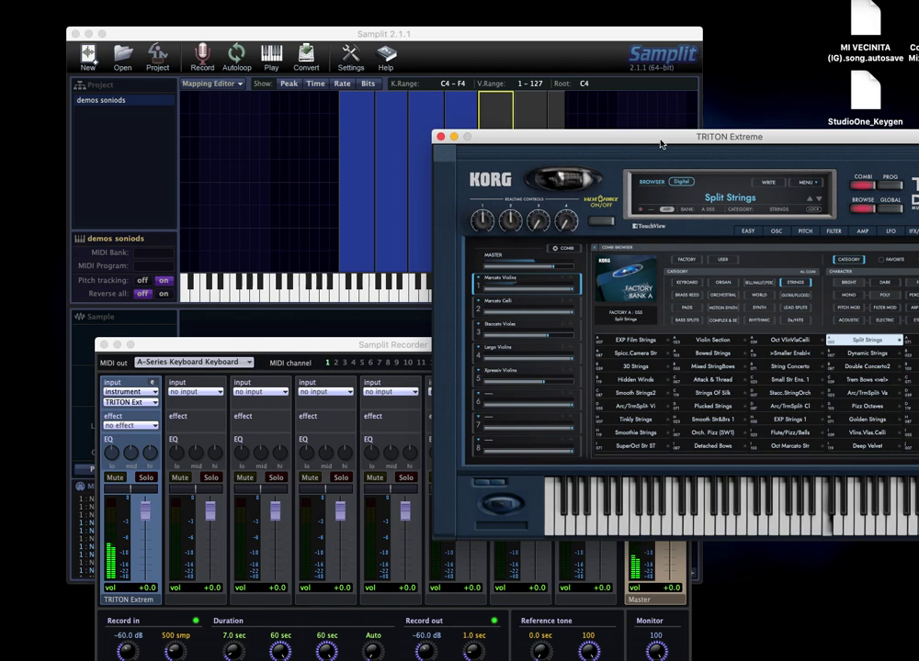
# Reposition the TRITON Extreme window while the recording runs, and close it and the recorder once all samples are captured.
pyautogui.moveTo(661, 143); pyautogui.dragTo(367, 146)
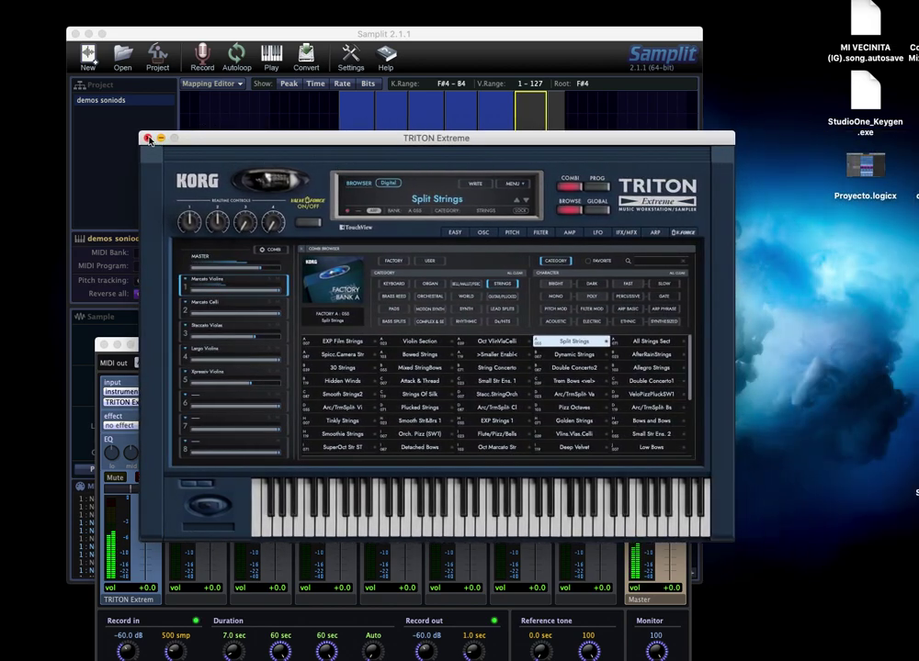
pyautogui.moveTo(298, 143); pyautogui.dragTo(451, 291)
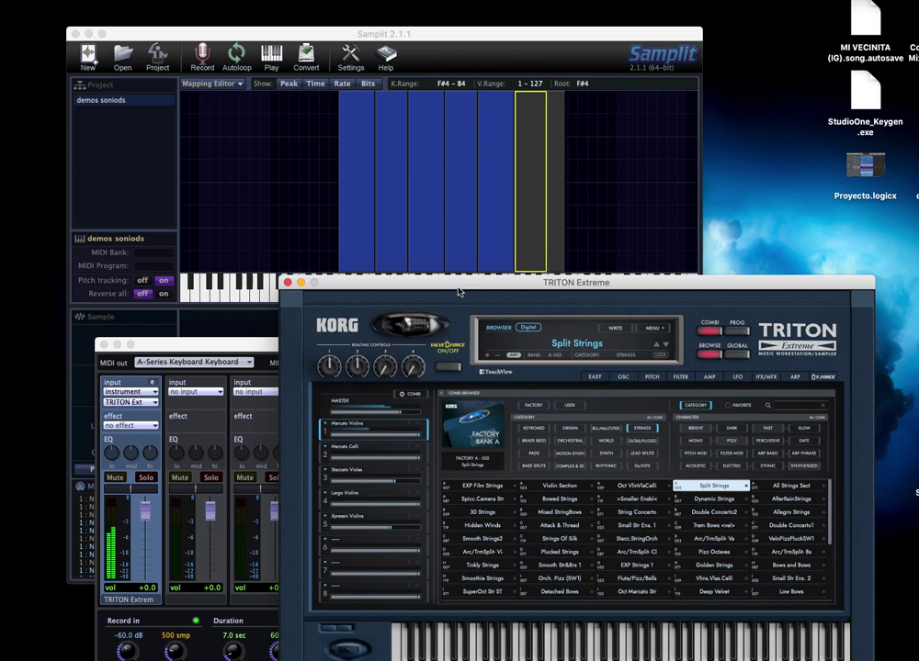
pyautogui.moveTo(458, 292); pyautogui.dragTo(386, 126)
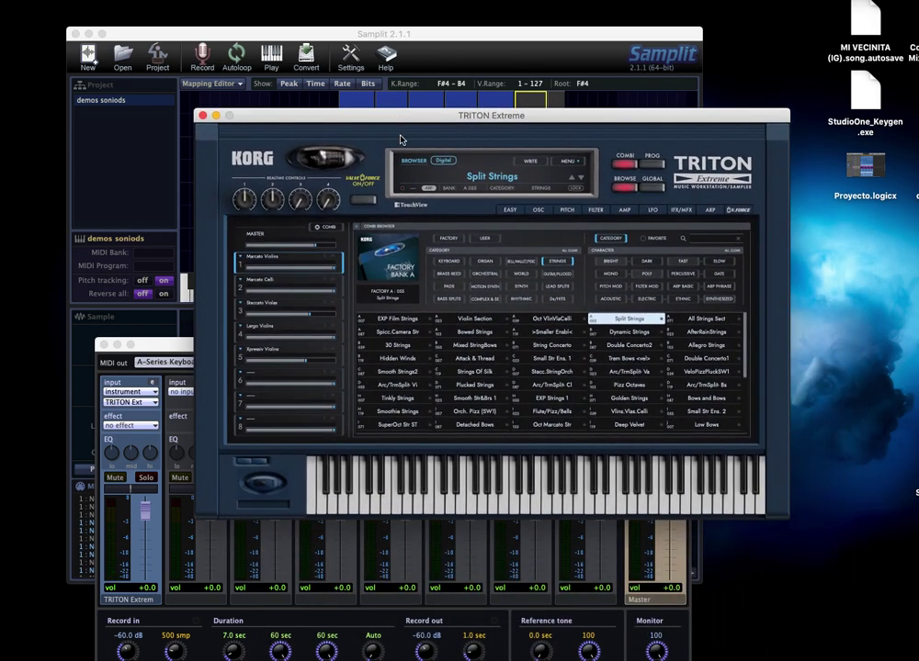
pyautogui.click(664, 511)
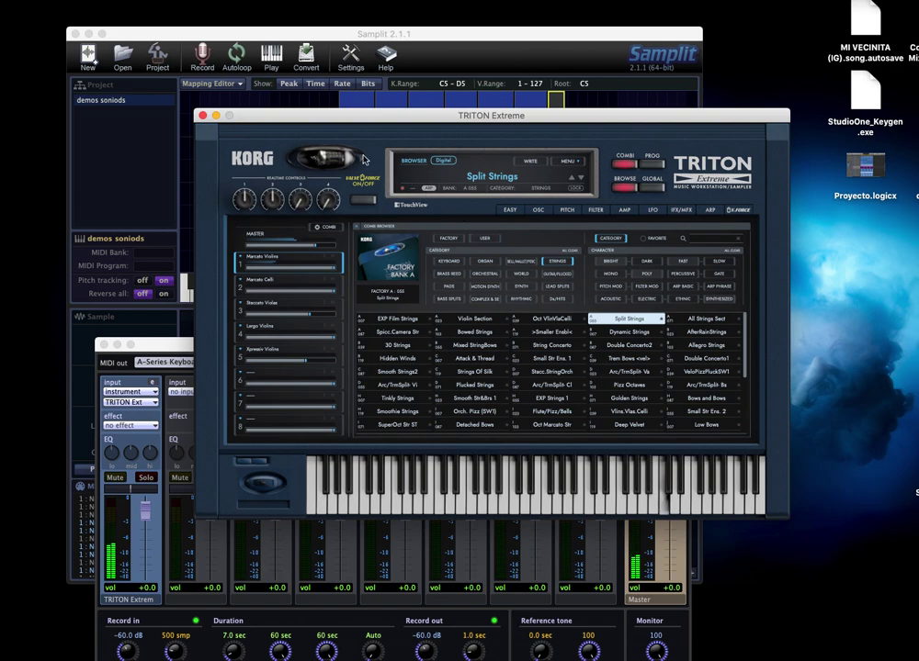
pyautogui.click(203, 116)
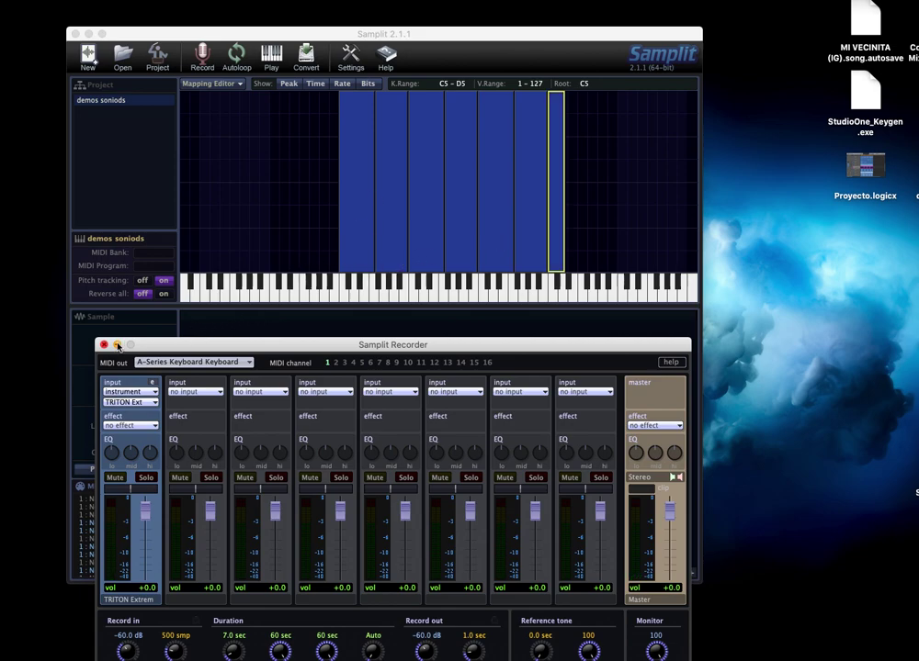
pyautogui.click(104, 345)
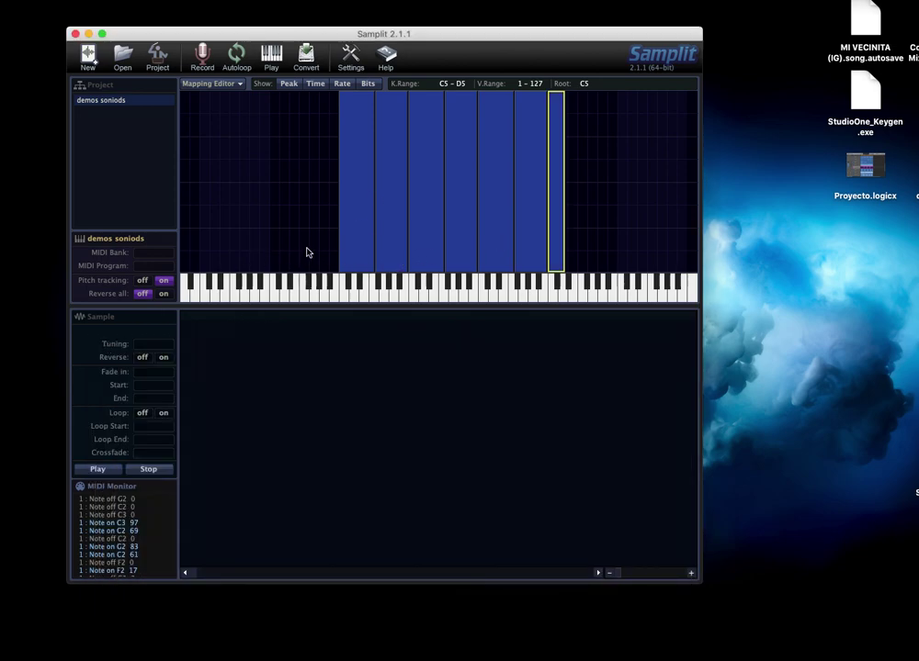
# Inspect the recorded C2 and F#2 samples, and try extending the lowest zone down to A-1 and the highest up to C7.
pyautogui.click(365, 237)
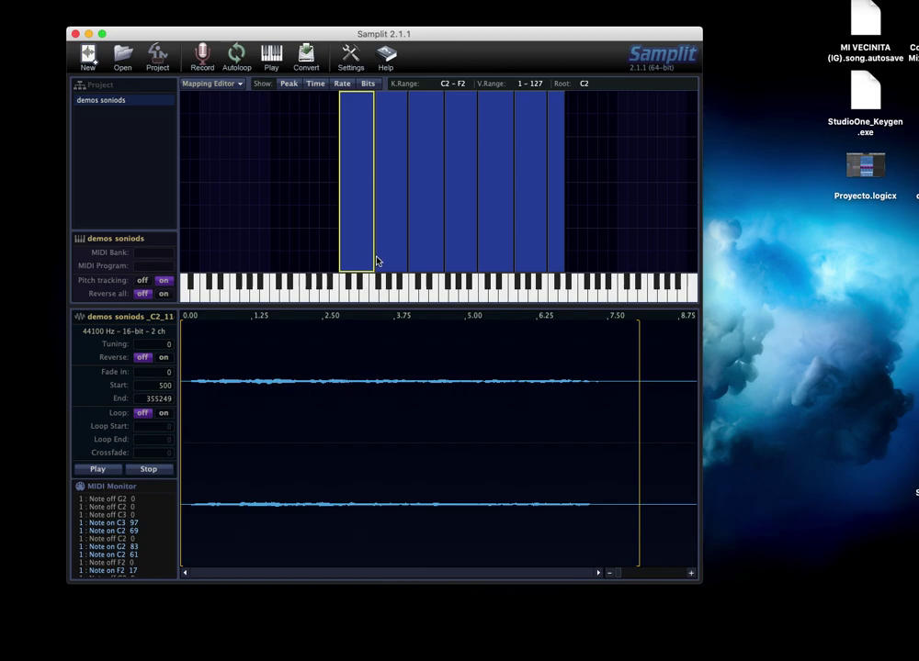
pyautogui.click(393, 150)
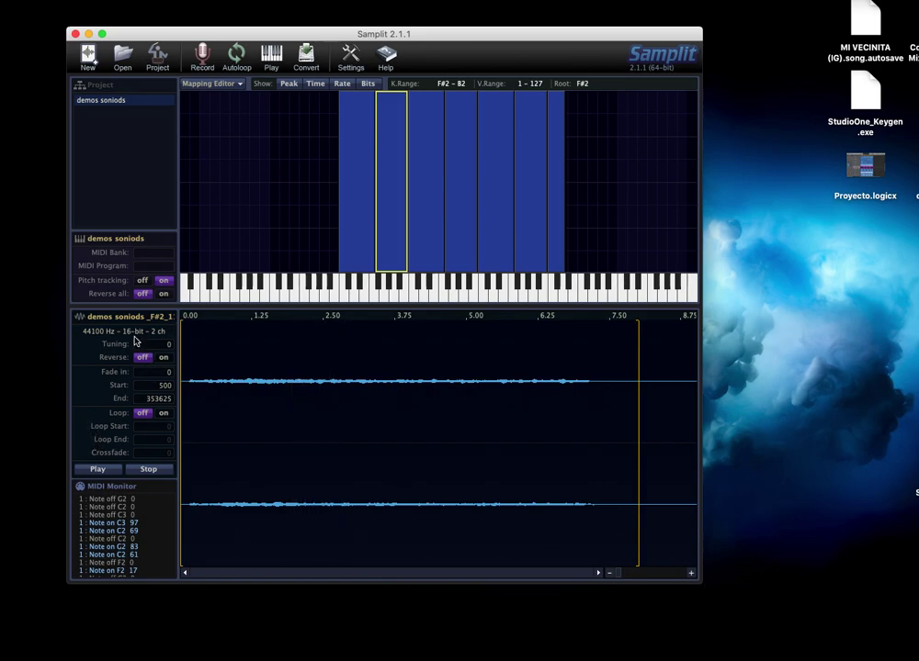
pyautogui.click(345, 145)
pyautogui.moveTo(340, 156); pyautogui.dragTo(144, 162)
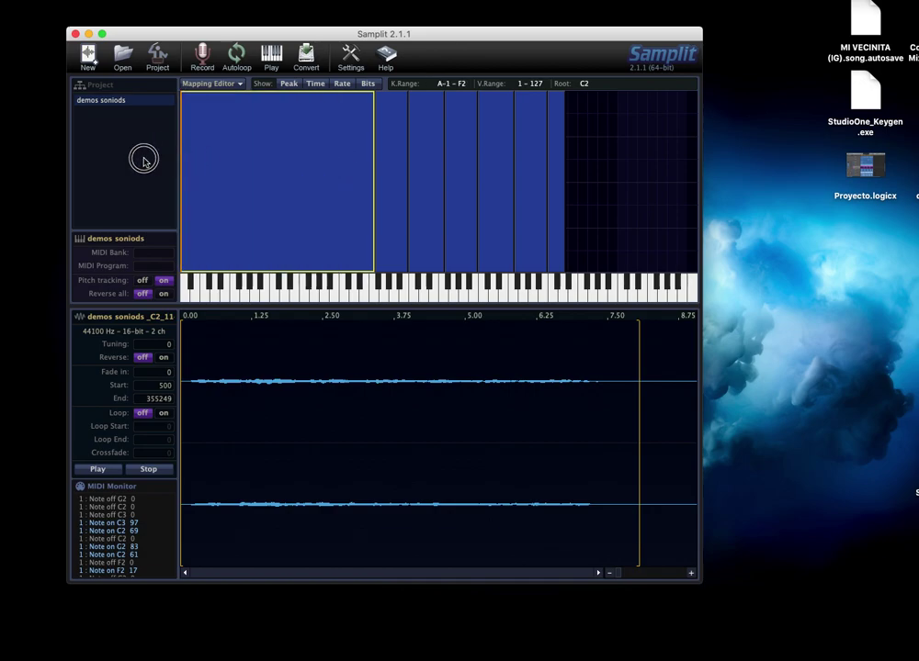
pyautogui.click(556, 169)
pyautogui.moveTo(566, 174); pyautogui.dragTo(774, 431)
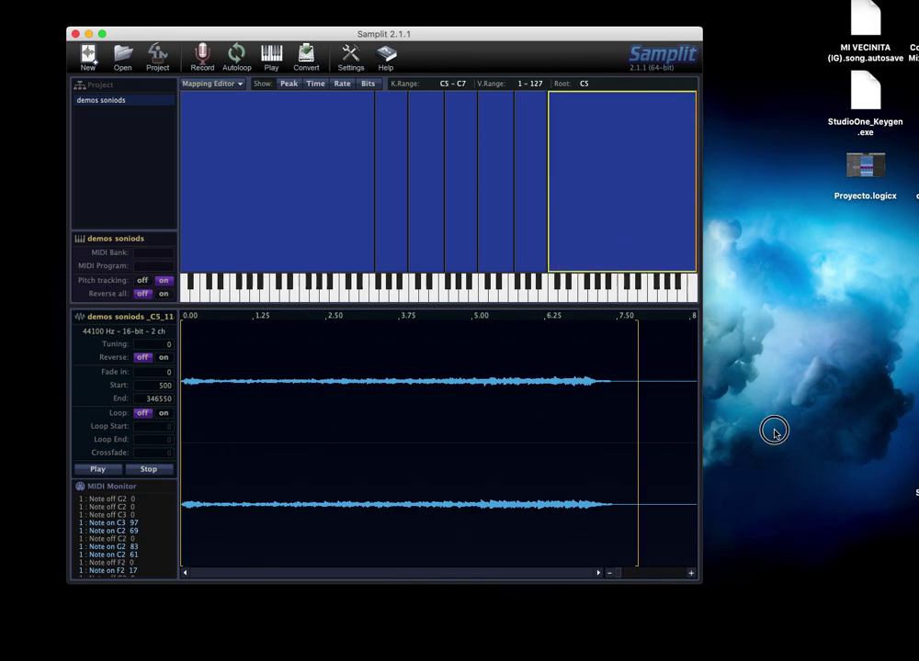
# Convert the demos soniods program to a single-instrument Soundfont (sf2) and close Samplit.
pyautogui.click(315, 71)
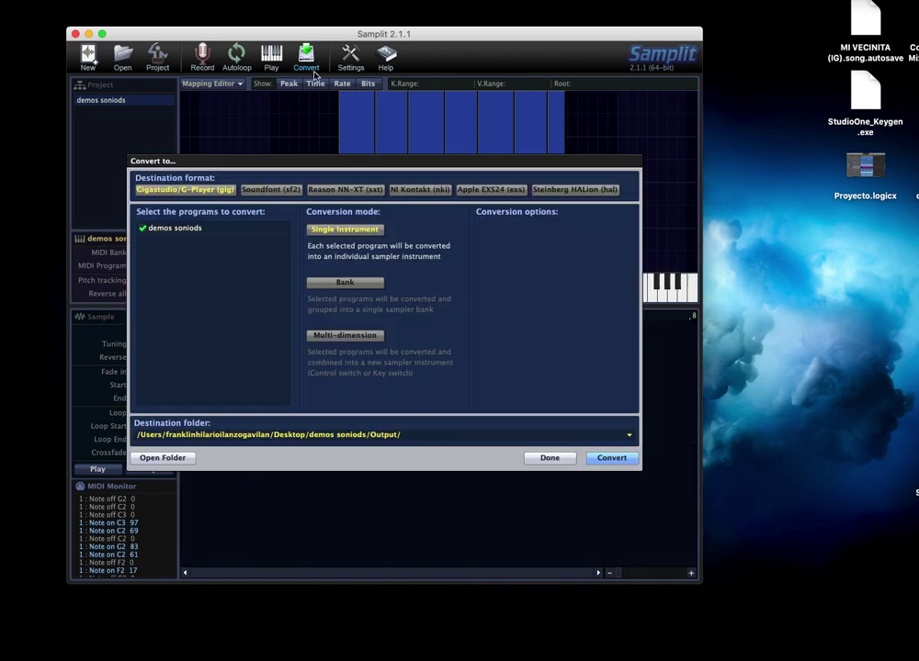
pyautogui.click(291, 191)
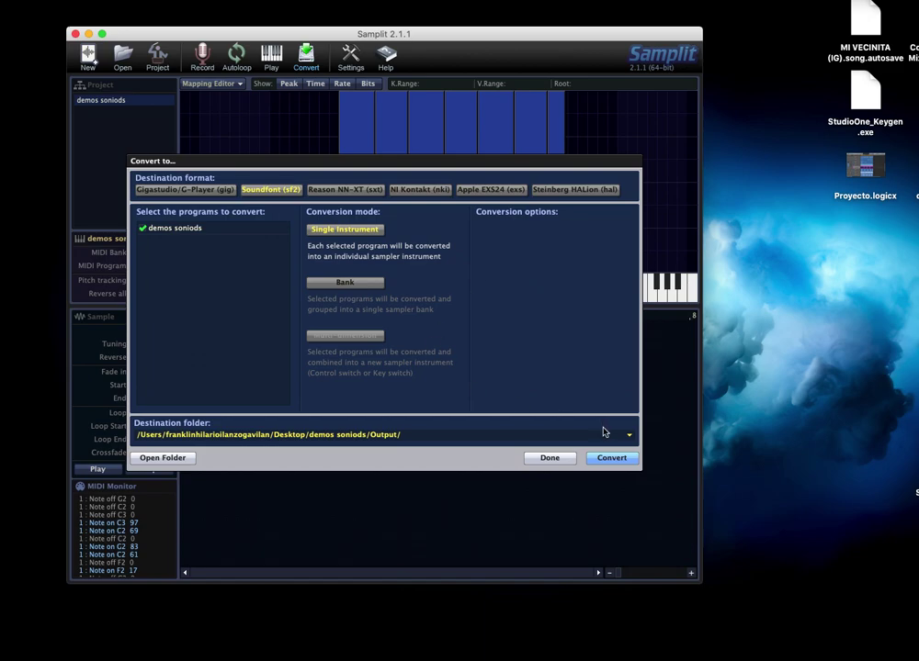
pyautogui.click(607, 454)
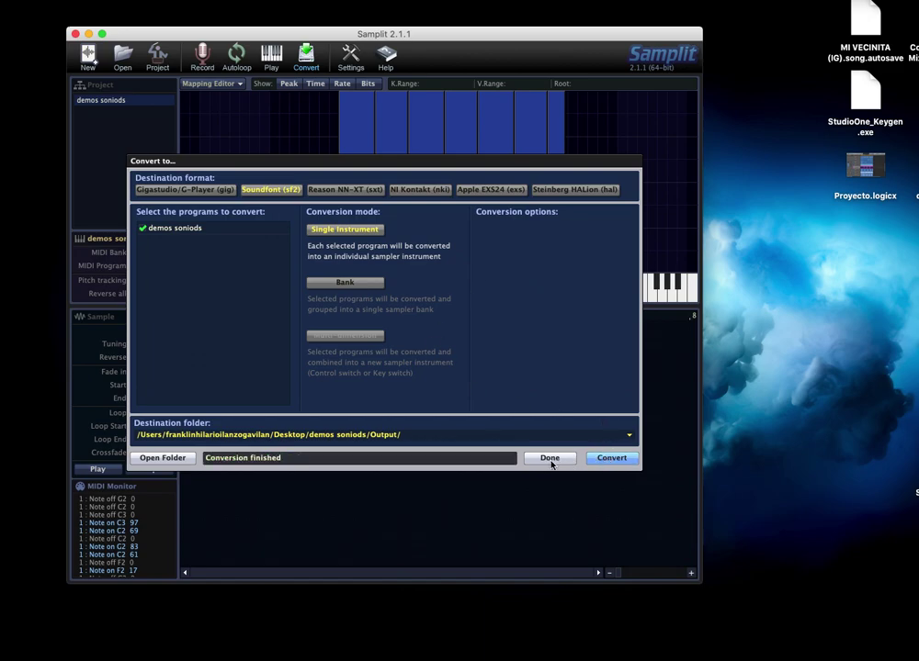
pyautogui.click(549, 458)
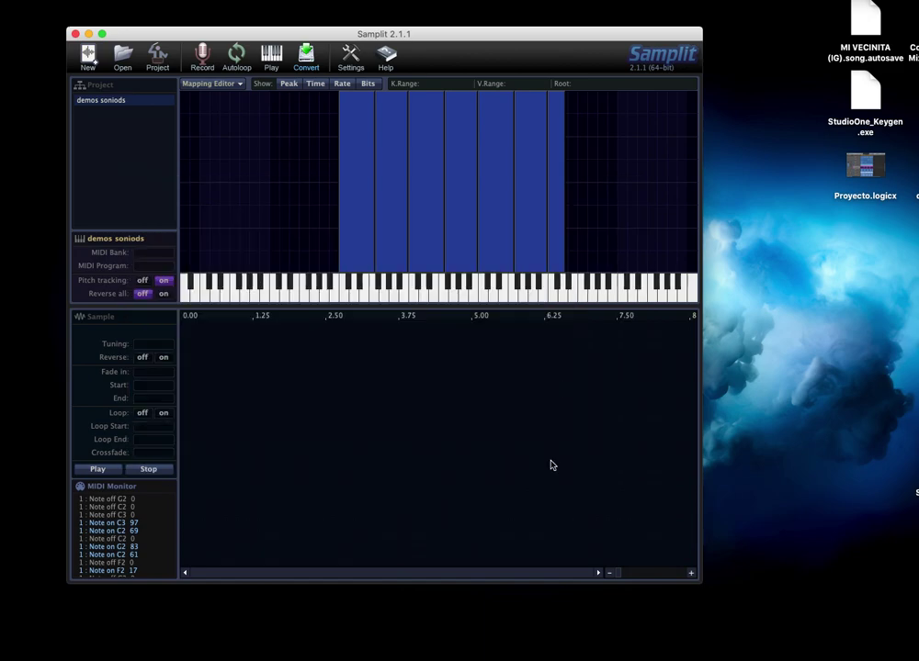
pyautogui.click(75, 34)
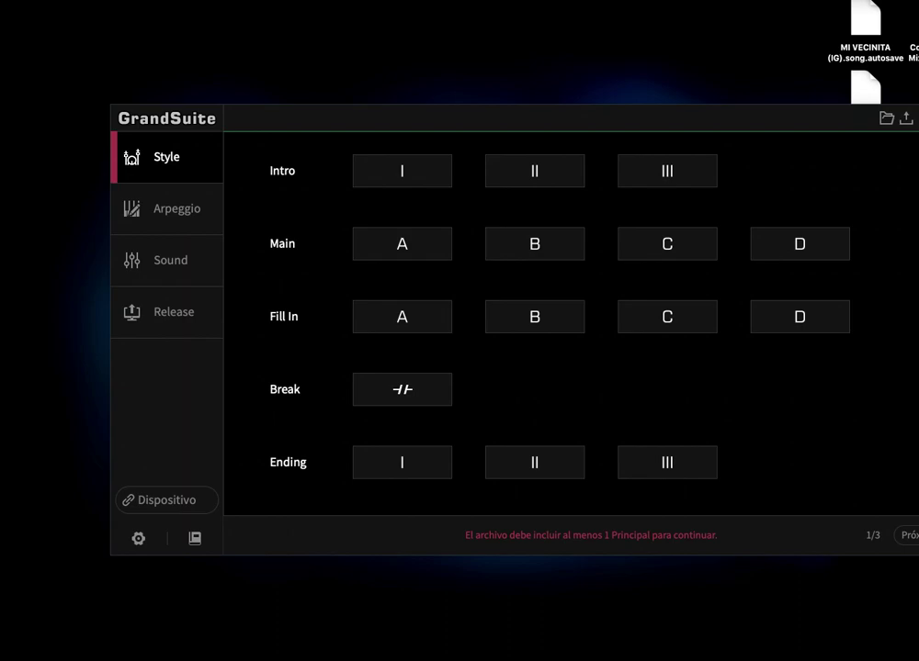
# In Finder, move demos soniods .sf2 from the project's Output folder to the desktop and close the folder window.
pyautogui.moveTo(826, 117); pyautogui.dragTo(586, 147)
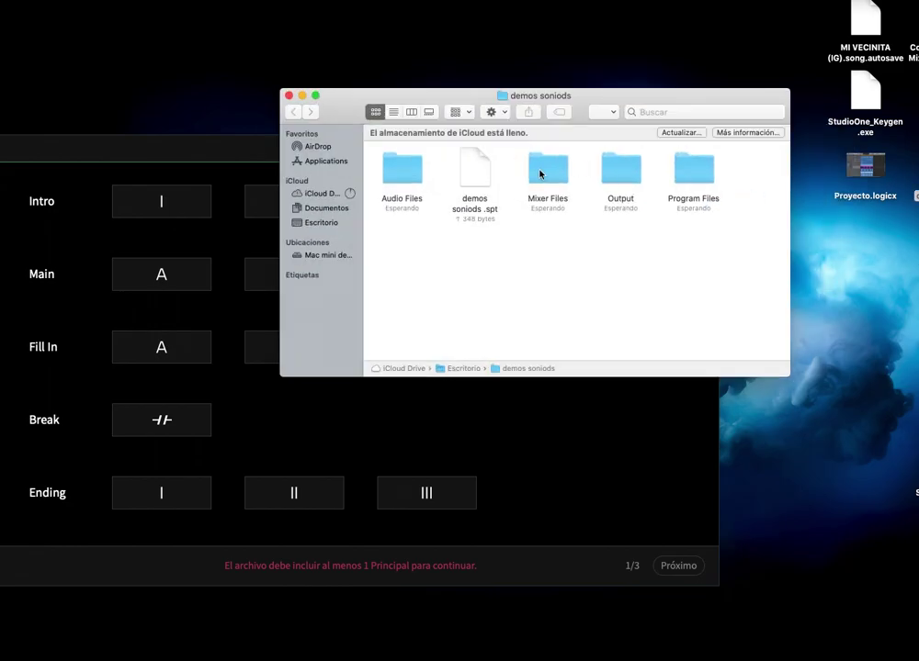
pyautogui.doubleClick(633, 181)
pyautogui.click(418, 184)
pyautogui.moveTo(465, 134); pyautogui.dragTo(684, 42)
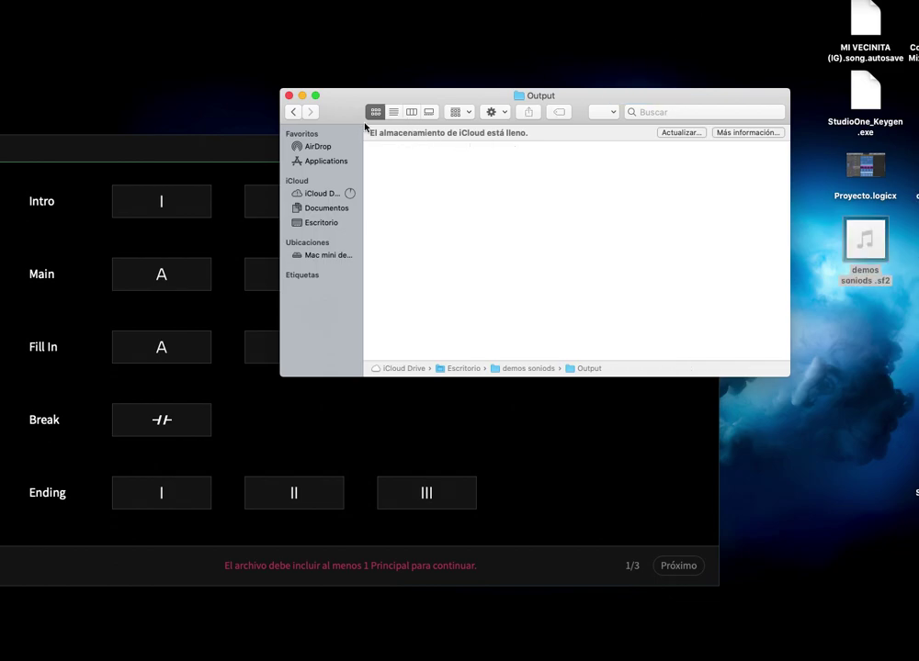
pyautogui.click(287, 96)
# Switch to GrandSuite, start a new General Sound, and look through its Common and Sample settings.
pyautogui.moveTo(334, 160); pyautogui.dragTo(551, 141)
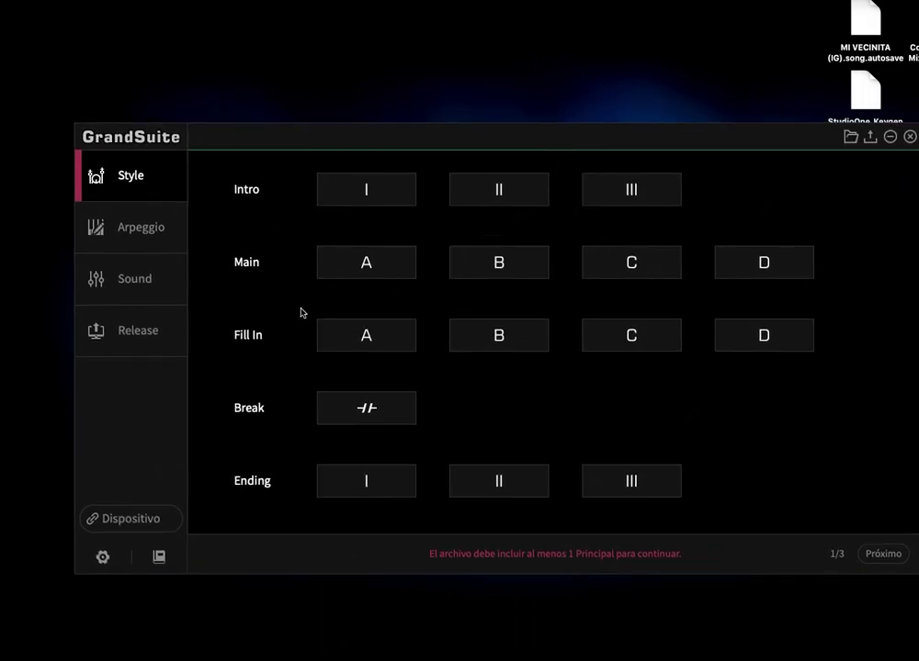
pyautogui.click(137, 288)
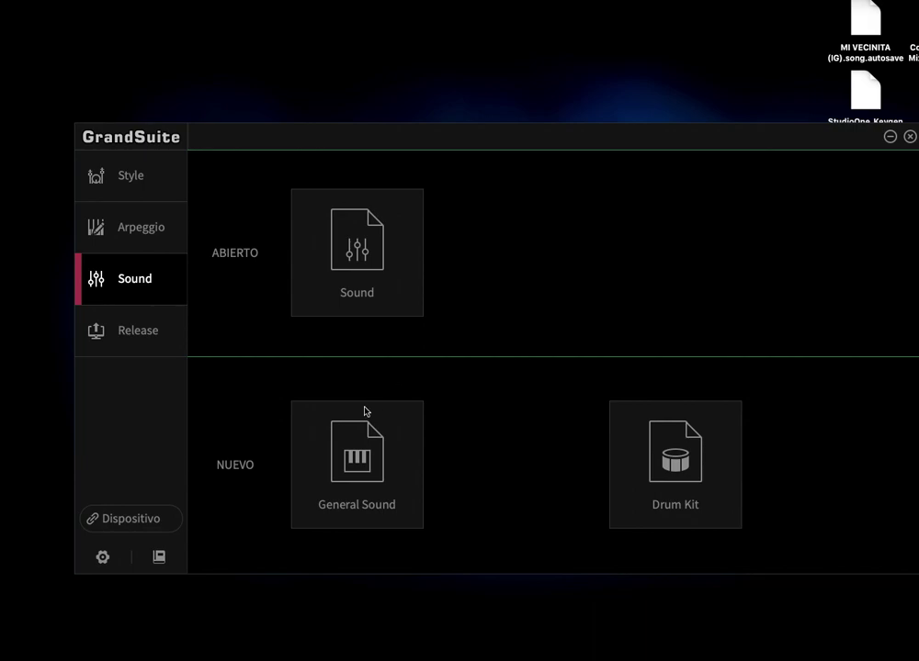
pyautogui.click(392, 470)
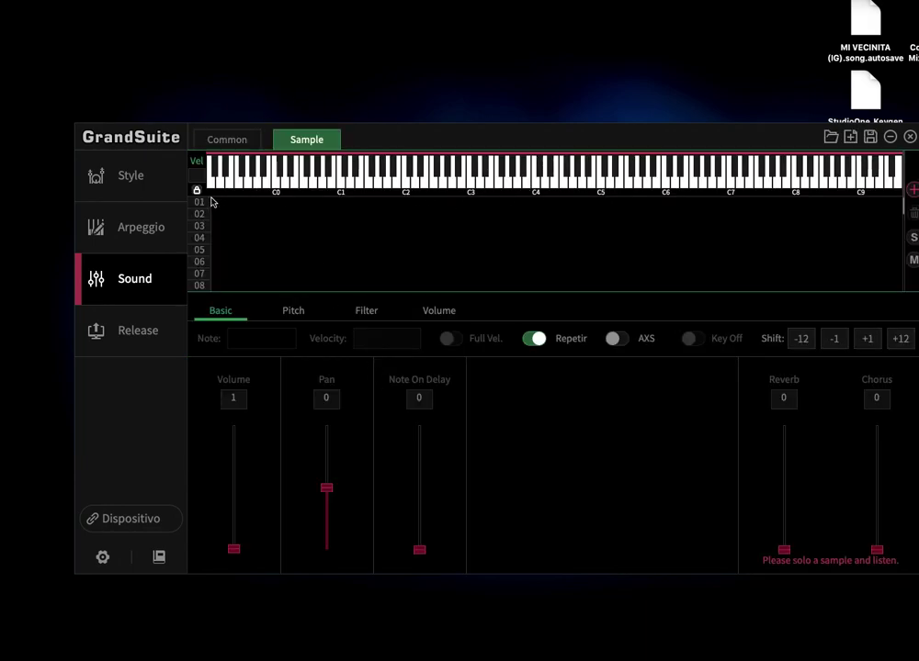
pyautogui.click(249, 138)
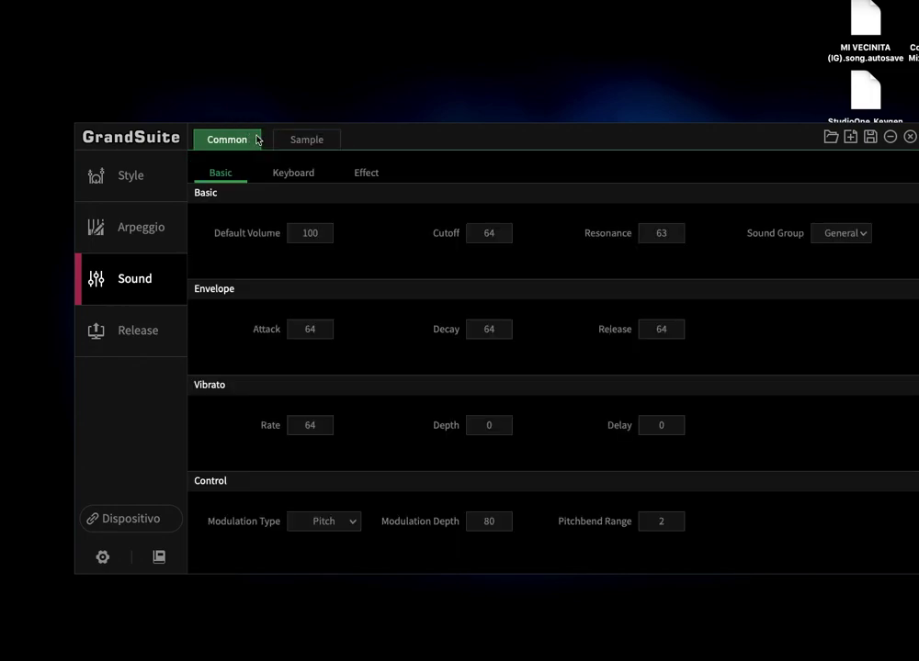
pyautogui.click(305, 140)
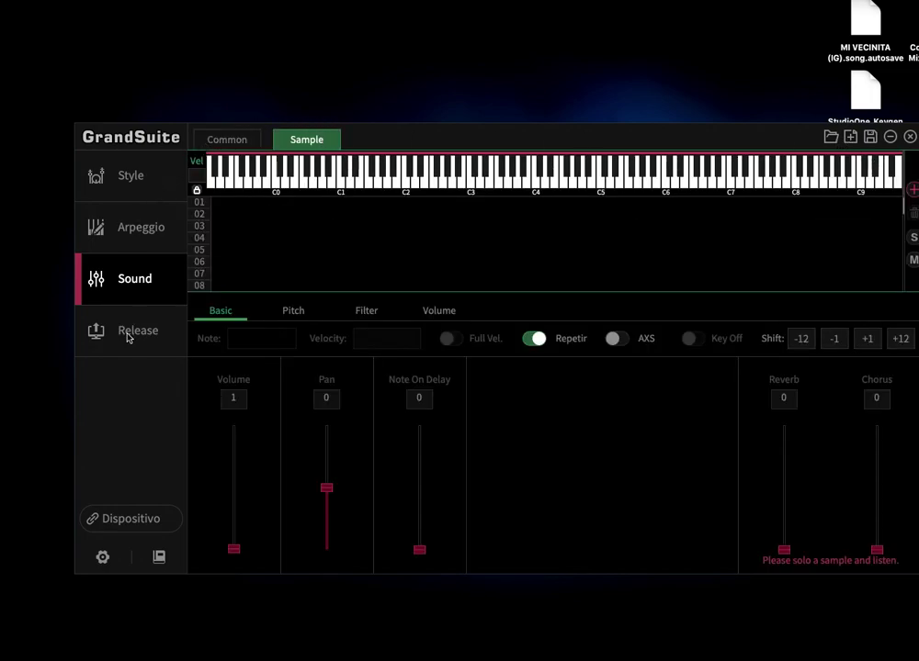
pyautogui.click(128, 188)
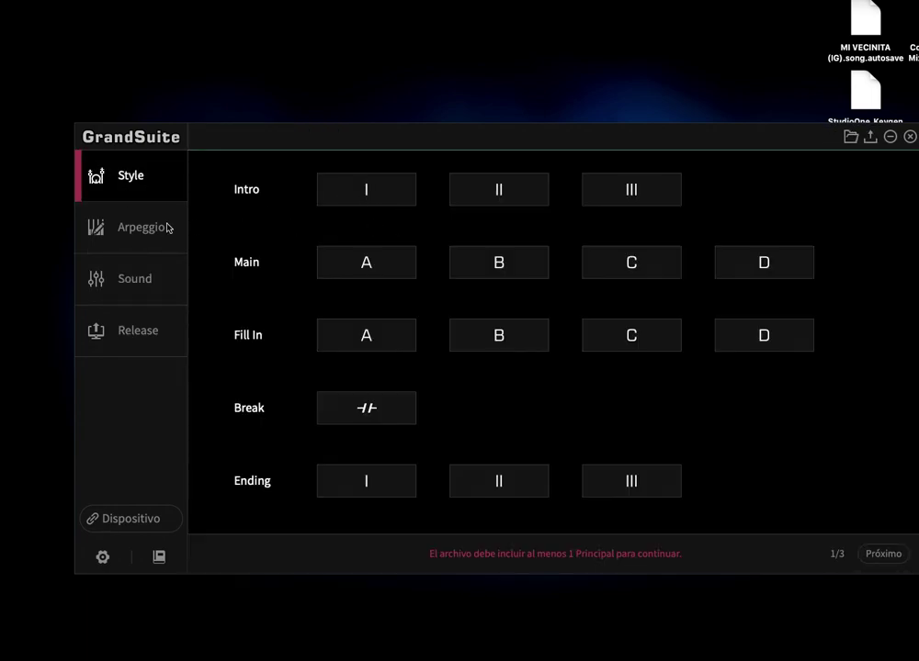
pyautogui.click(147, 229)
pyautogui.click(144, 292)
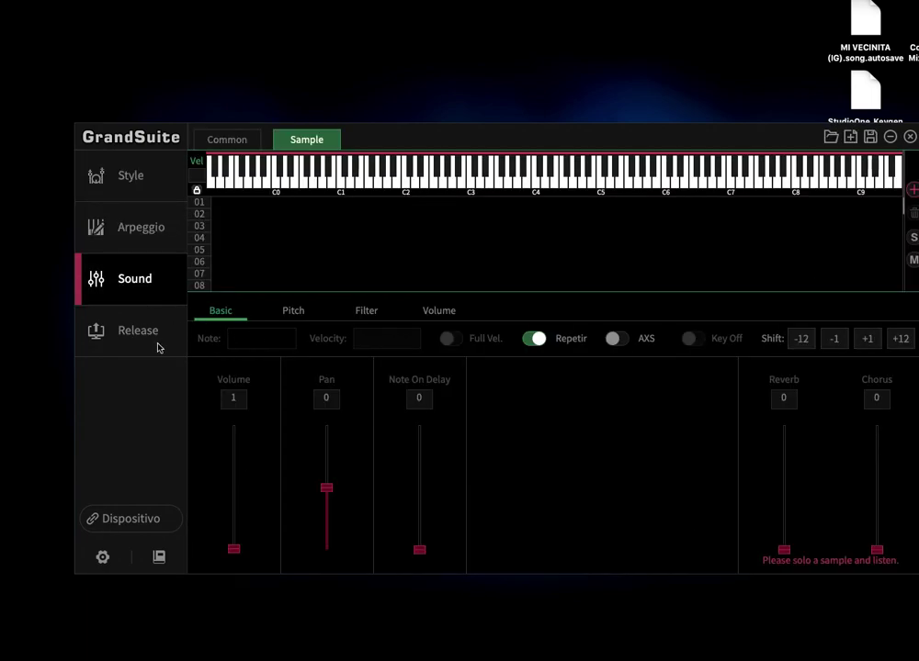
# Create a new Release target named ig and save it on the desktop.
pyautogui.click(152, 342)
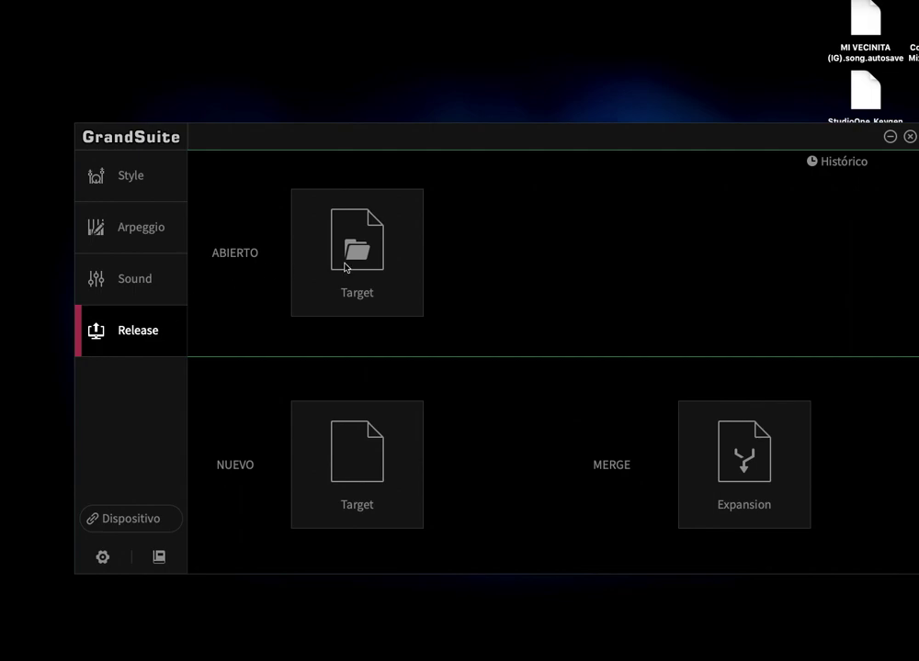
pyautogui.click(373, 459)
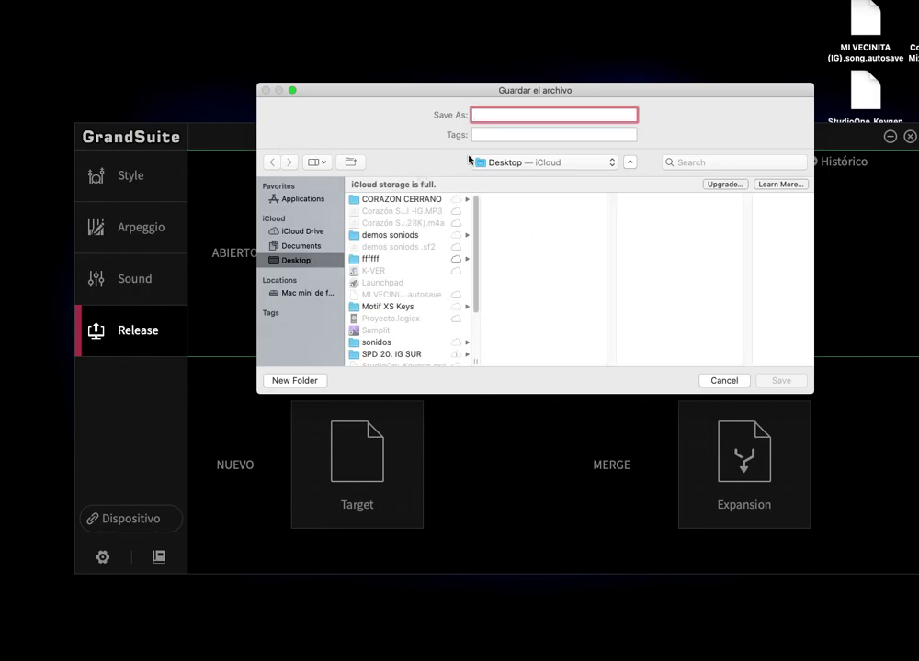
pyautogui.write('l')
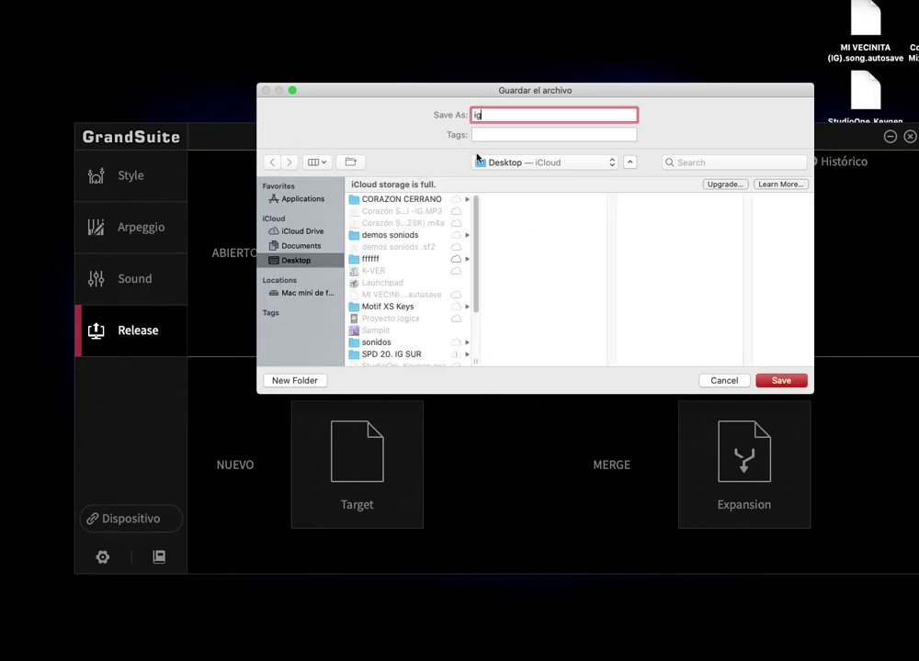
pyautogui.click(780, 380)
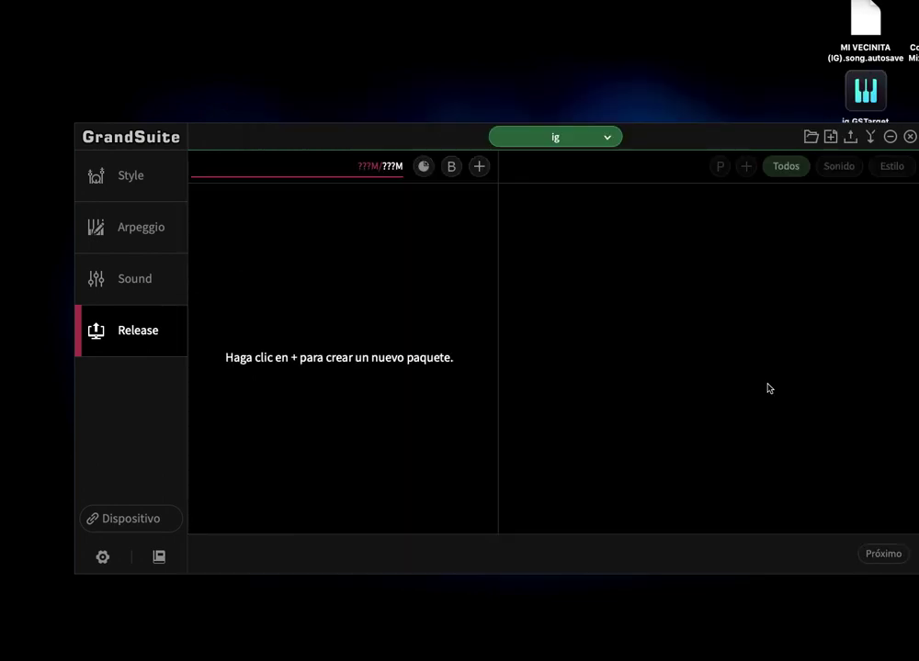
# Import demos soniods .sf2 from the desktop into the ig release target, using the Documents folder as the destination.
pyautogui.click(479, 166)
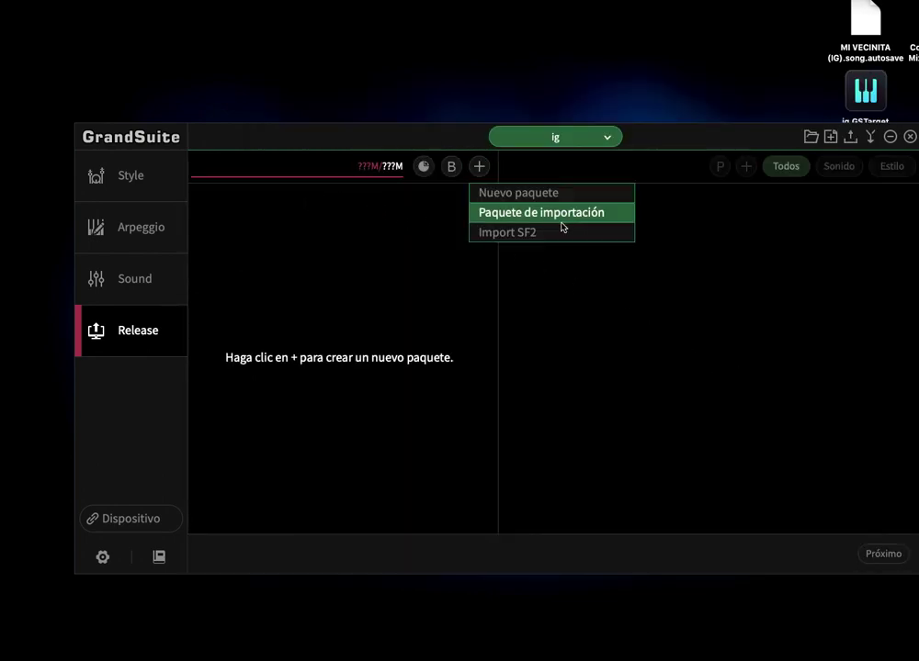
pyautogui.click(531, 232)
pyautogui.press('super+shift+o')
pyautogui.scroll(-5, 589, 297)
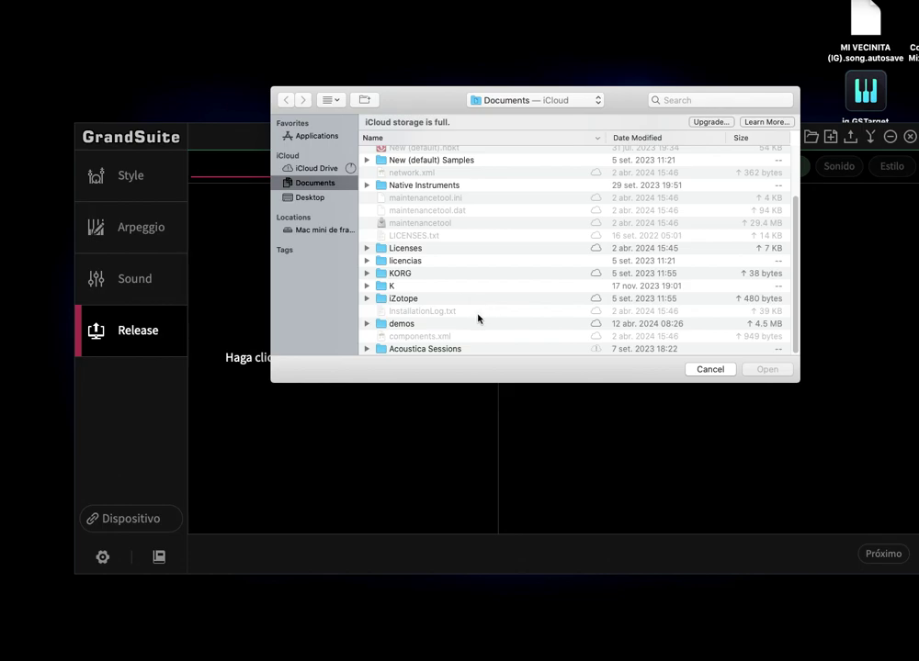
pyautogui.scroll(4, 465, 304)
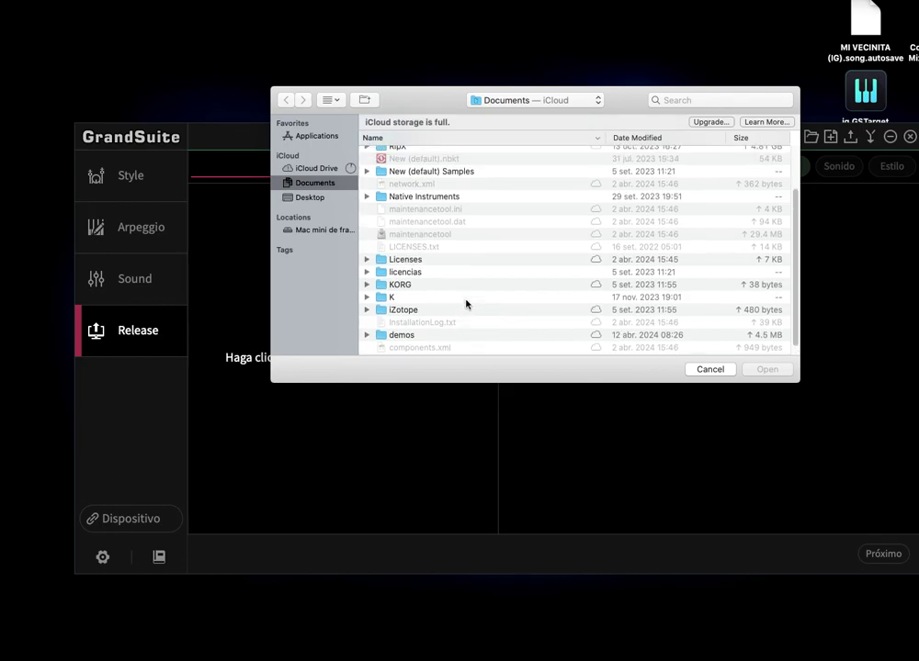
pyautogui.click(341, 198)
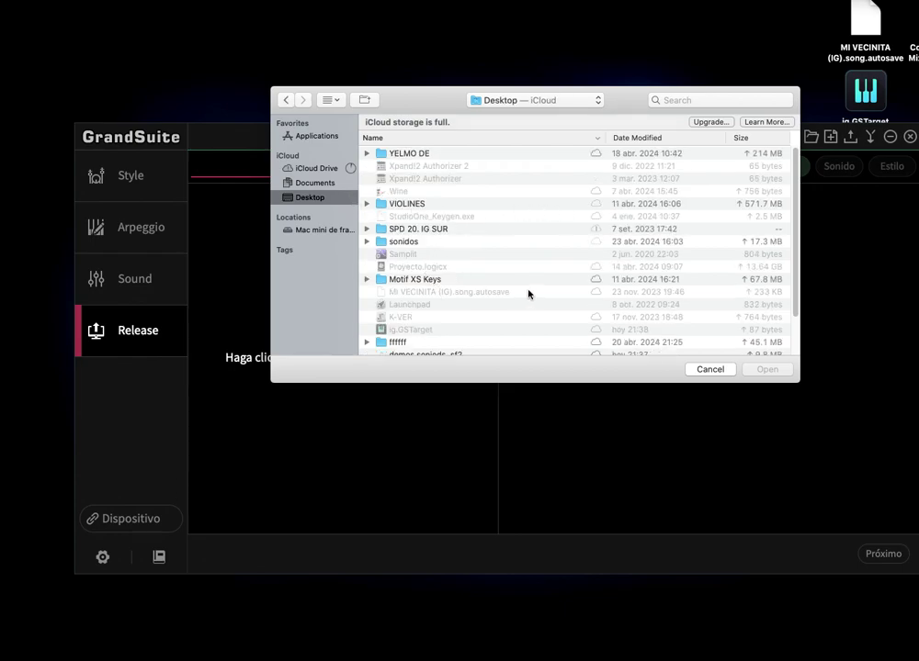
pyautogui.scroll(-3, 529, 294)
pyautogui.click(441, 302)
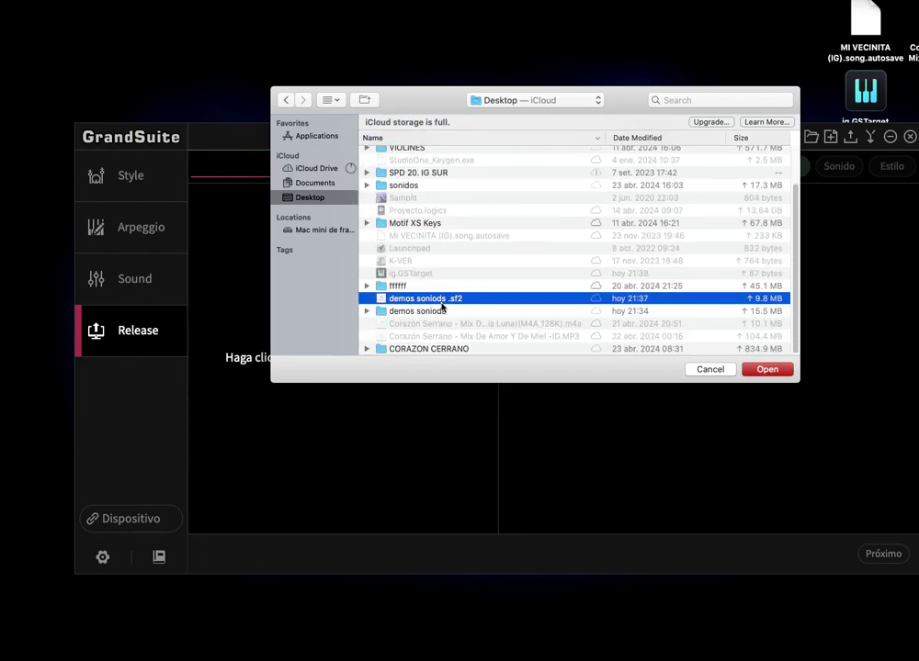
pyautogui.click(768, 369)
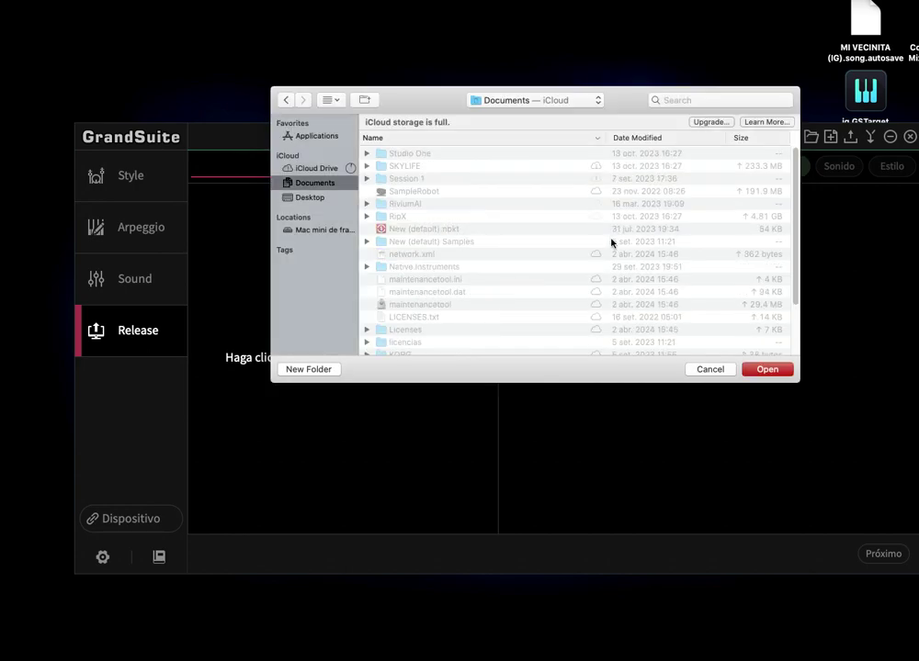
pyautogui.click(768, 370)
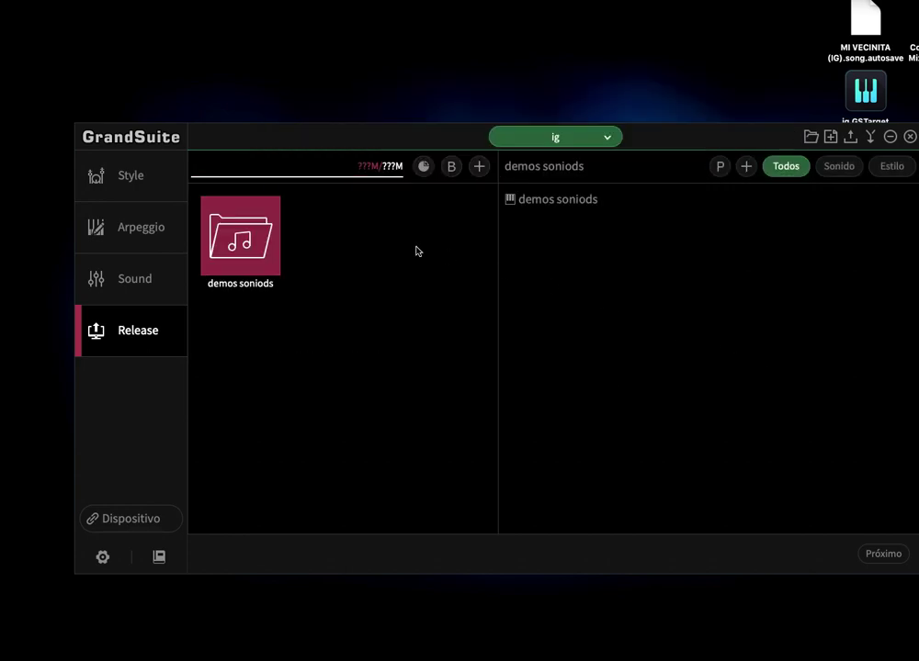
# Open the demos soniods sound and extend row 01's first and last sample zones to both ends of the keyboard.
pyautogui.doubleClick(565, 204)
pyautogui.click(546, 187)
pyautogui.click(592, 182)
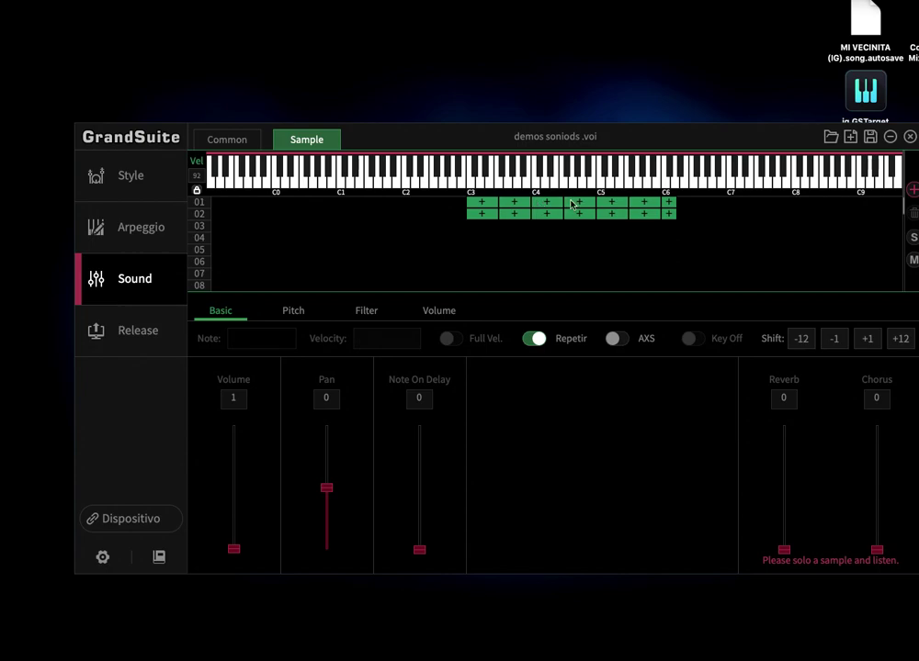
pyautogui.moveTo(468, 202); pyautogui.dragTo(177, 195)
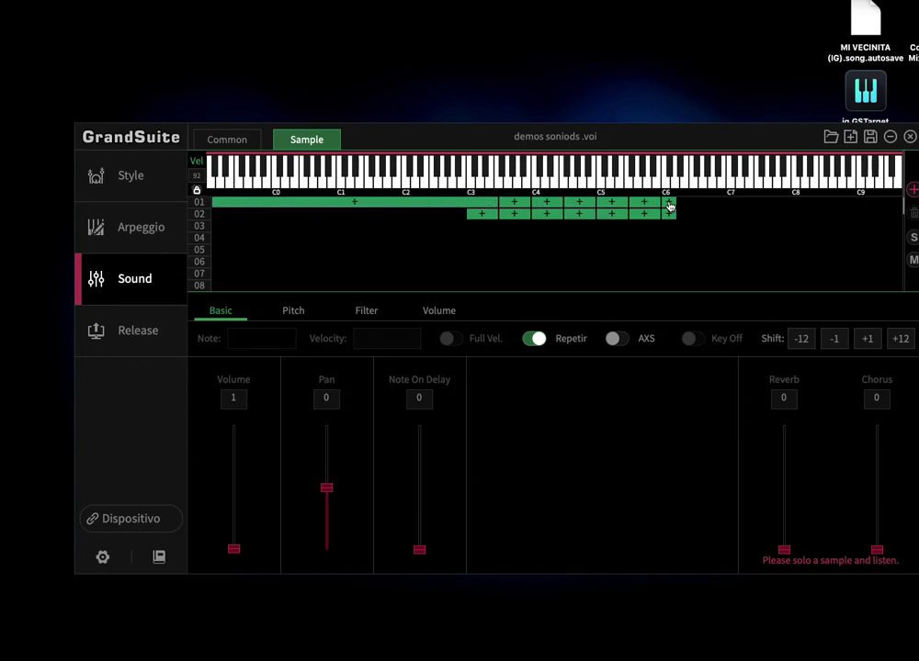
pyautogui.click(670, 204)
pyautogui.moveTo(670, 204); pyautogui.dragTo(902, 202)
# Extend row 02's first sample zone to the lowest key and its last zone up to G9.
pyautogui.click(485, 215)
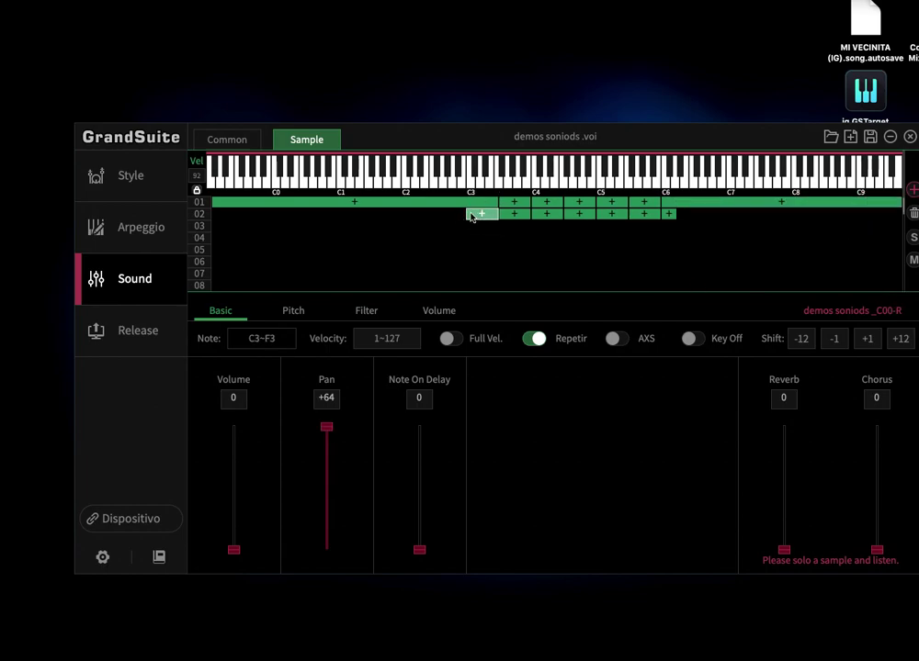
pyautogui.moveTo(466, 213); pyautogui.dragTo(192, 213)
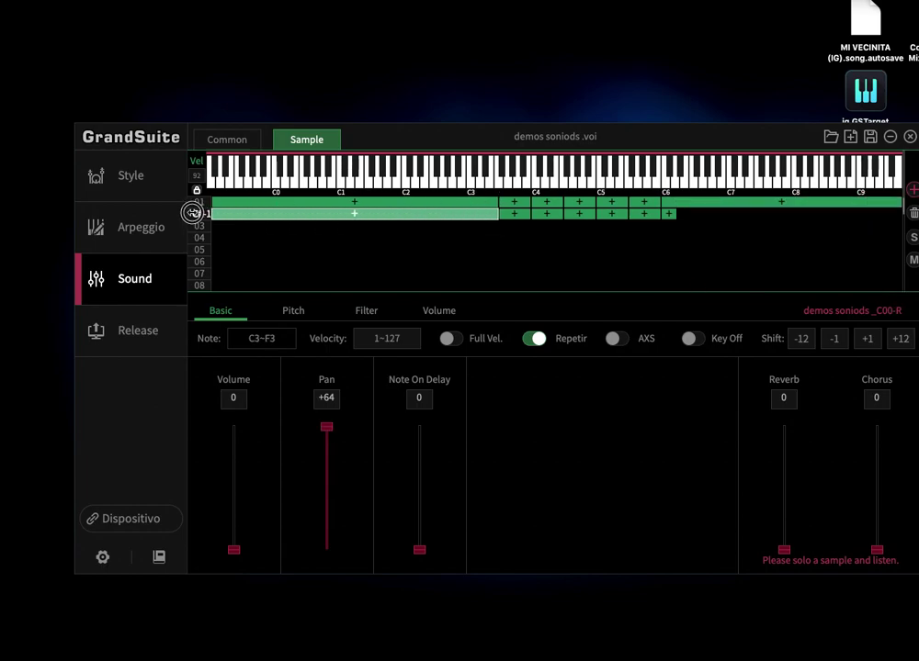
pyautogui.click(669, 213)
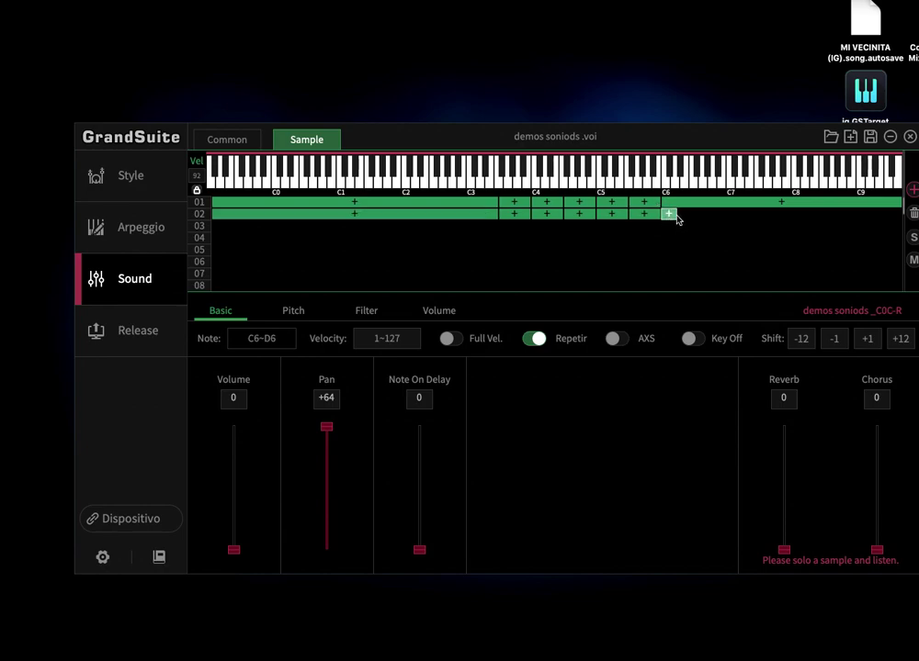
pyautogui.moveTo(673, 213); pyautogui.dragTo(901, 214)
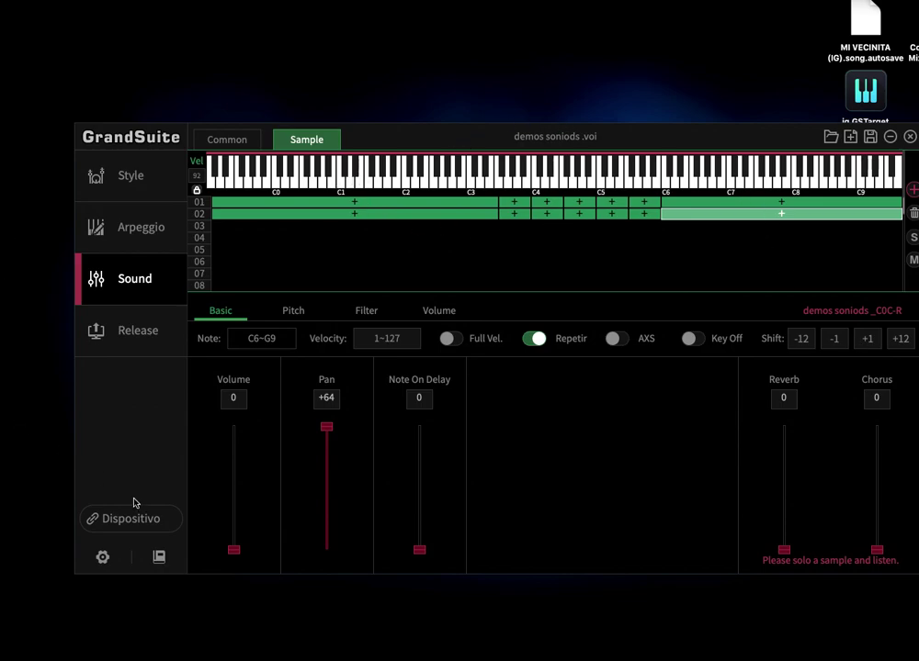
# Try connecting with audio output PreSonus Studio 68[CoreAudio], MIDI IN A-Series Keyboard Keyboard and MIDI OUT A-Series Keyboard MIDI OUT.
pyautogui.click(165, 521)
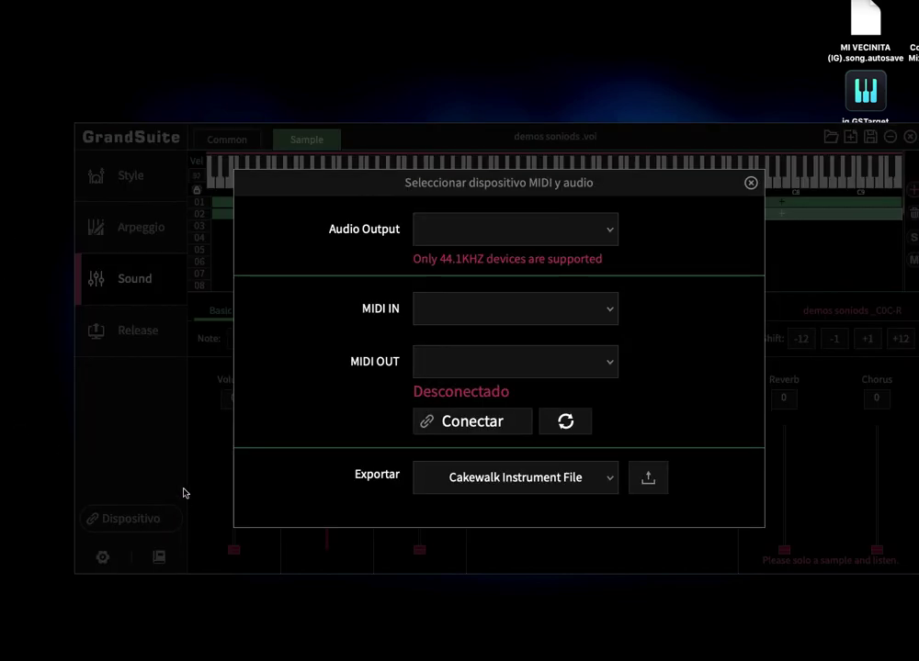
pyautogui.click(585, 240)
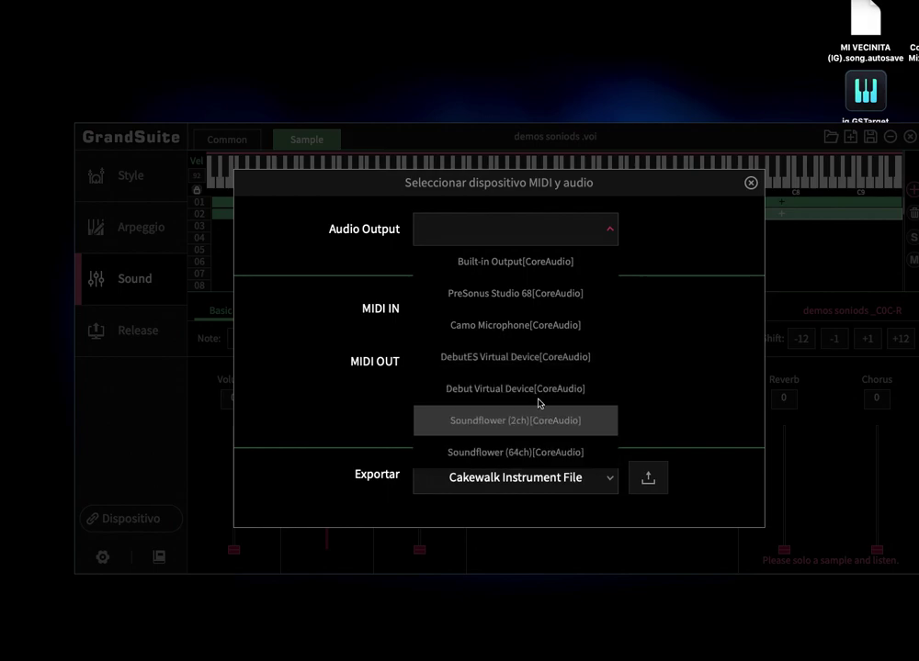
pyautogui.click(569, 295)
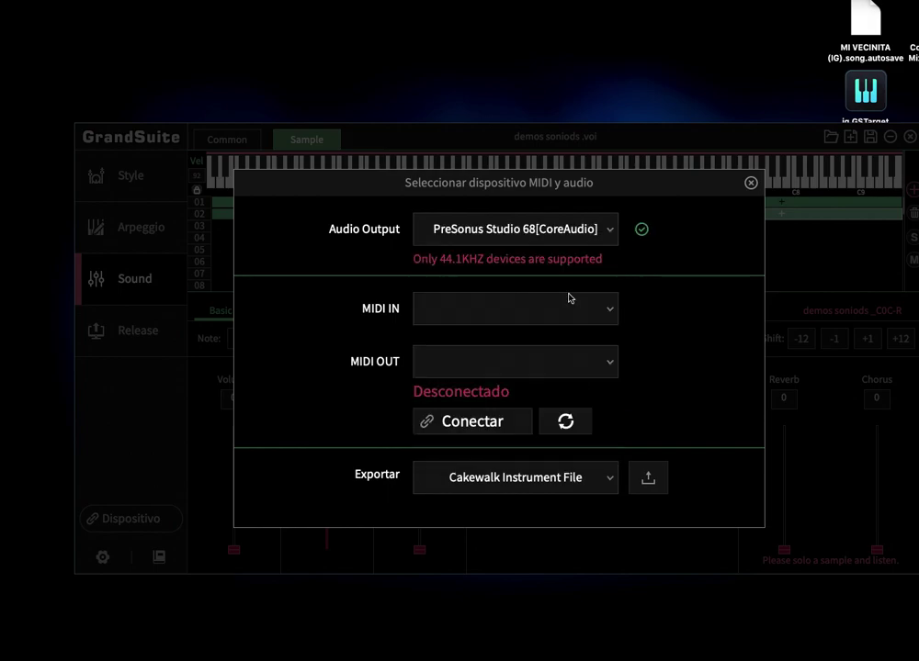
pyautogui.click(521, 312)
pyautogui.click(551, 355)
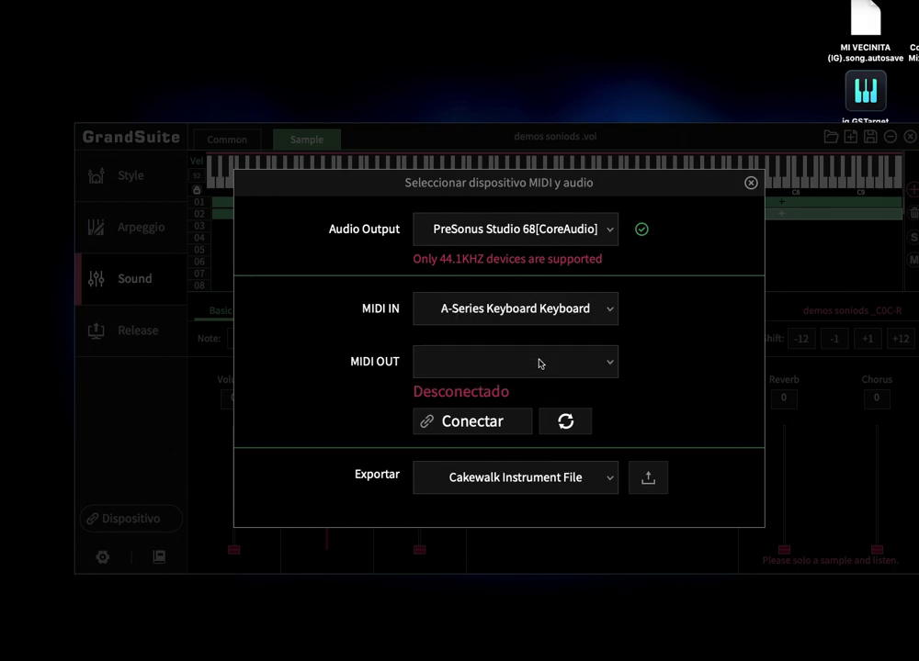
pyautogui.click(541, 363)
pyautogui.click(580, 427)
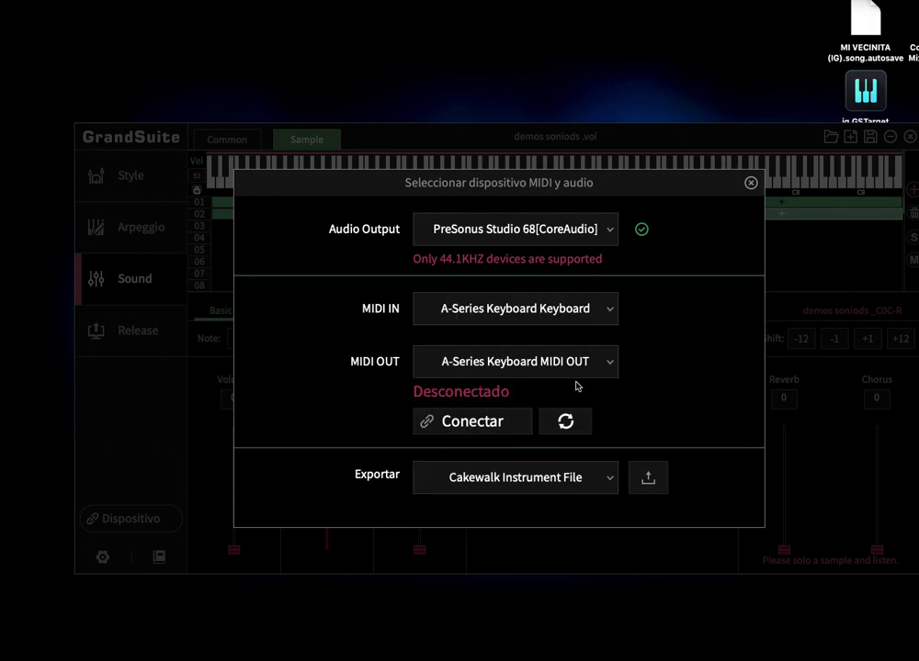
pyautogui.click(478, 430)
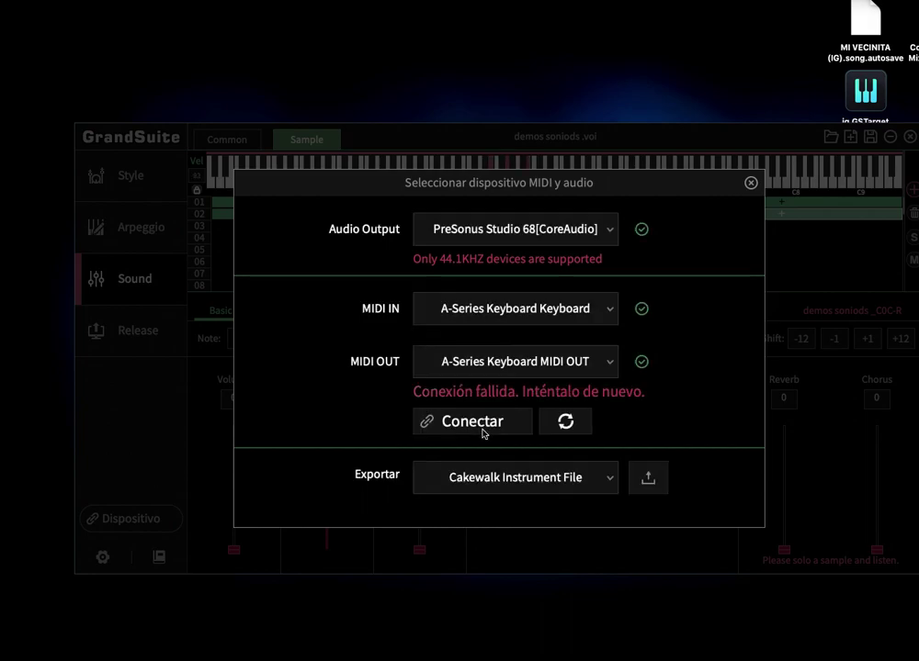
# Try connecting with MIDI IN set to PreSonus Studio 68 and MIDI OUT set to A-Series Keyboard Keyboard.
pyautogui.click(565, 320)
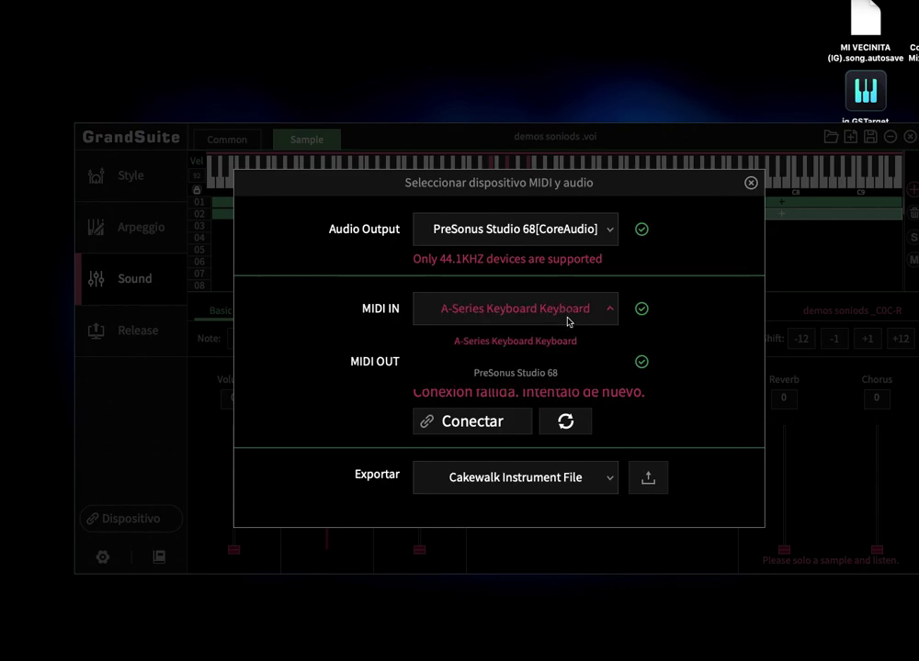
pyautogui.click(550, 370)
pyautogui.click(546, 363)
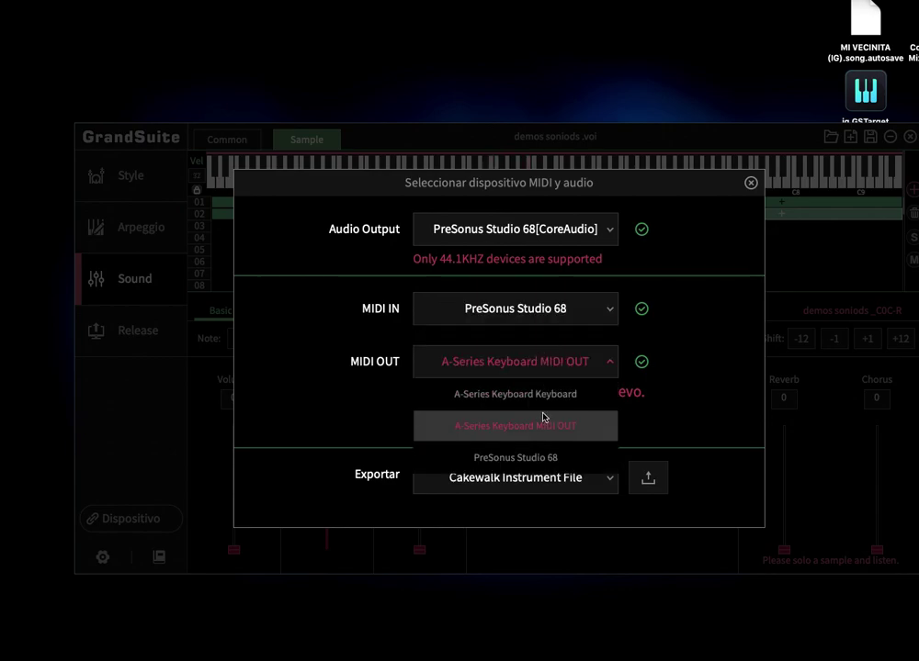
pyautogui.click(554, 396)
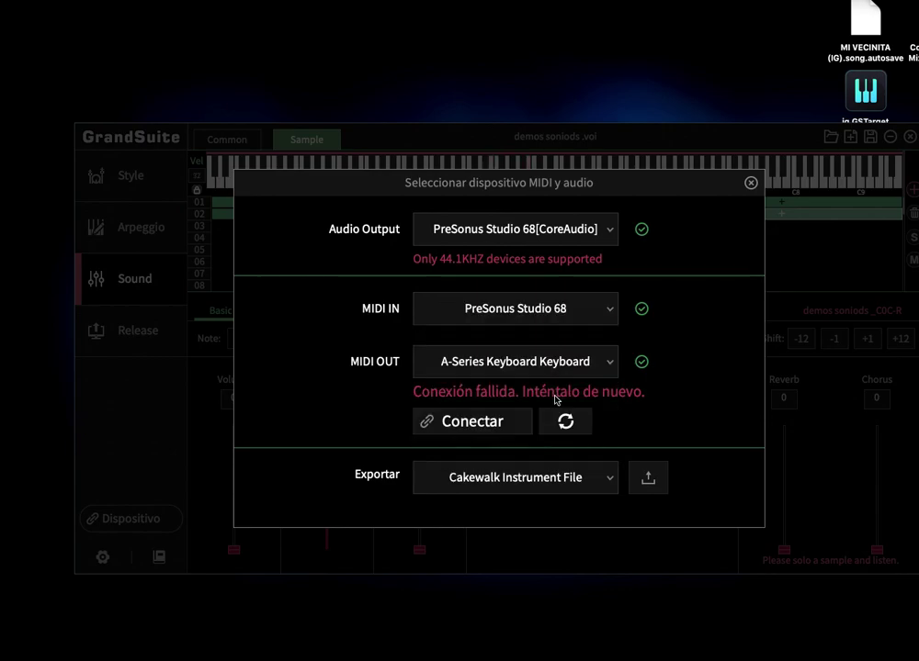
pyautogui.click(506, 425)
# Change MIDI OUT to A-Series Keyboard MIDI OUT, try connecting again, and close the device settings.
pyautogui.click(555, 361)
pyautogui.click(533, 426)
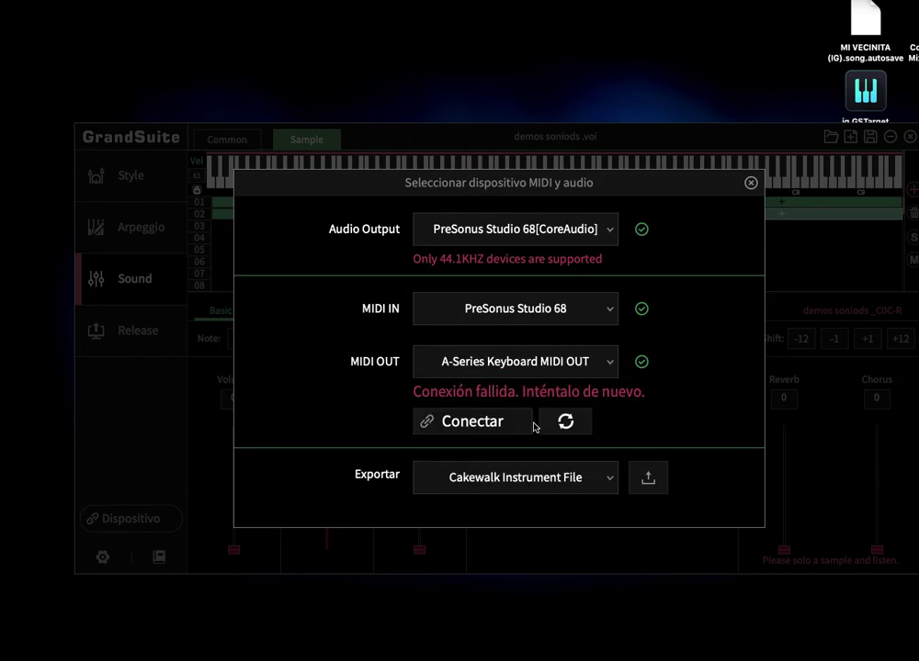
pyautogui.click(493, 425)
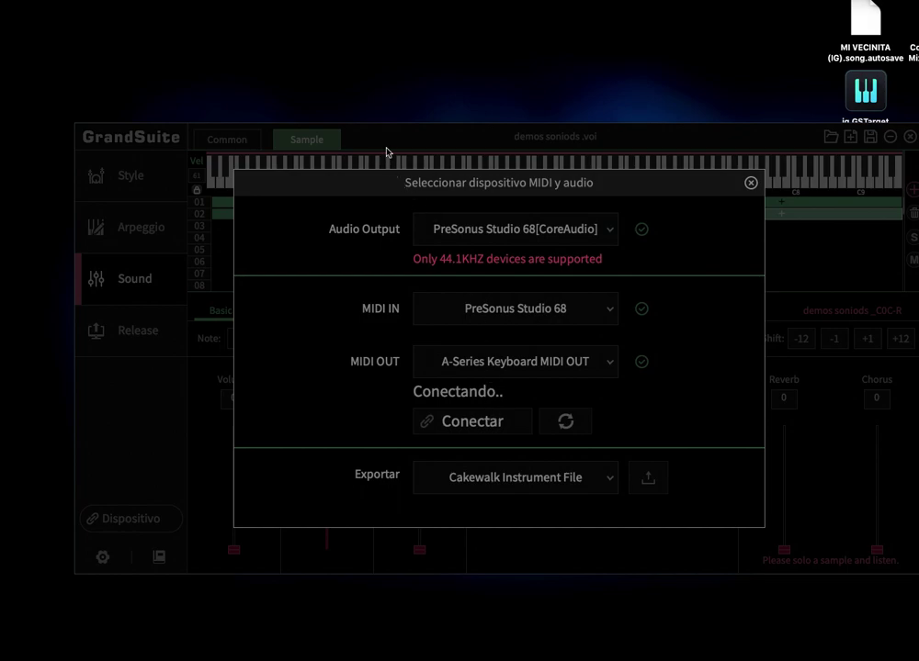
pyautogui.click(751, 184)
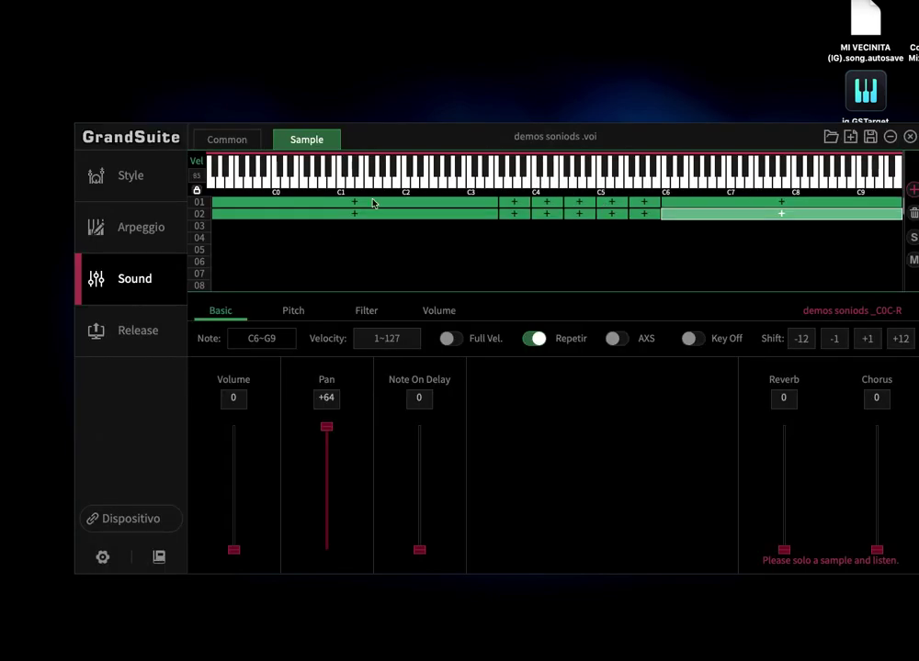
# Reopen the device settings, set MIDI IN to A-Series Keyboard Keyboard and MIDI OUT to PreSonus Studio 68, try connecting, and close them.
pyautogui.click(176, 340)
pyautogui.click(177, 299)
pyautogui.click(133, 522)
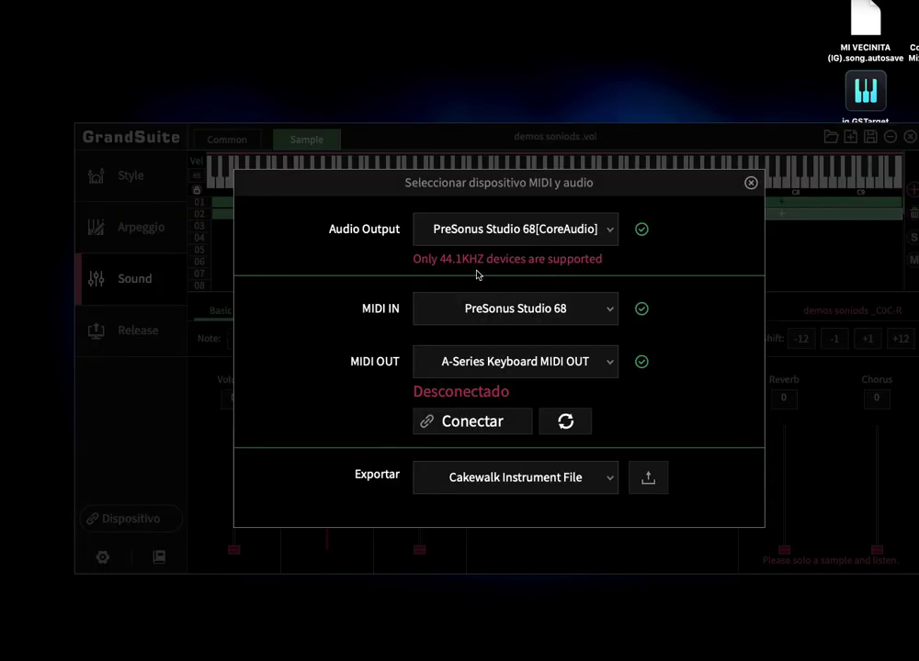
pyautogui.click(564, 230)
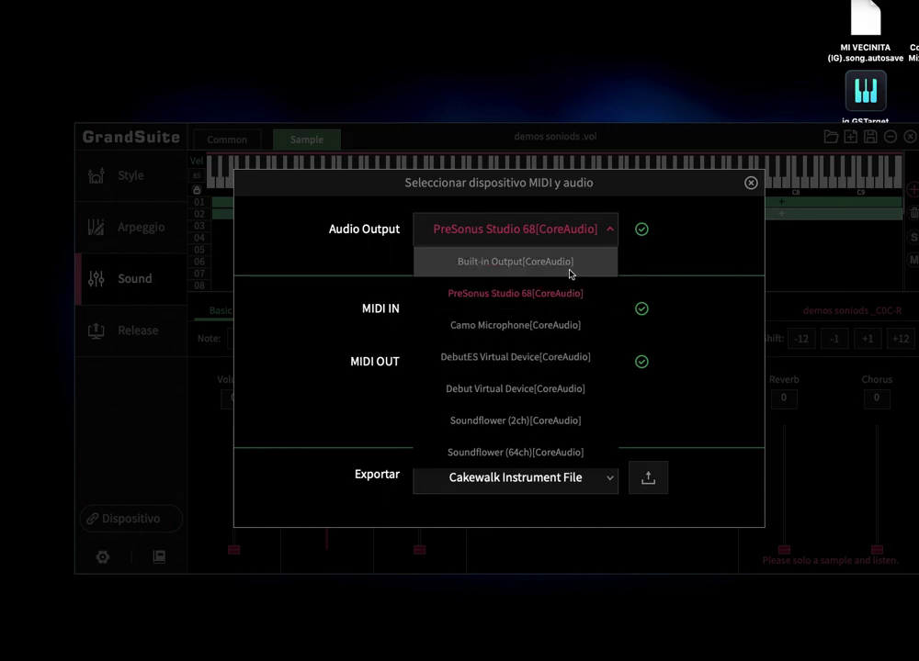
pyautogui.click(375, 281)
pyautogui.click(567, 309)
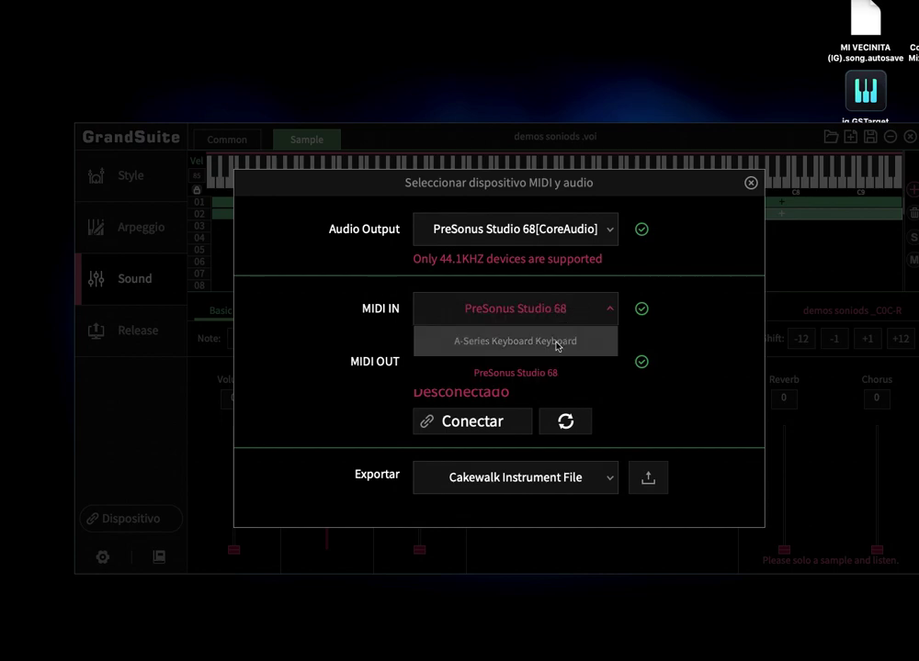
pyautogui.click(557, 342)
pyautogui.click(575, 361)
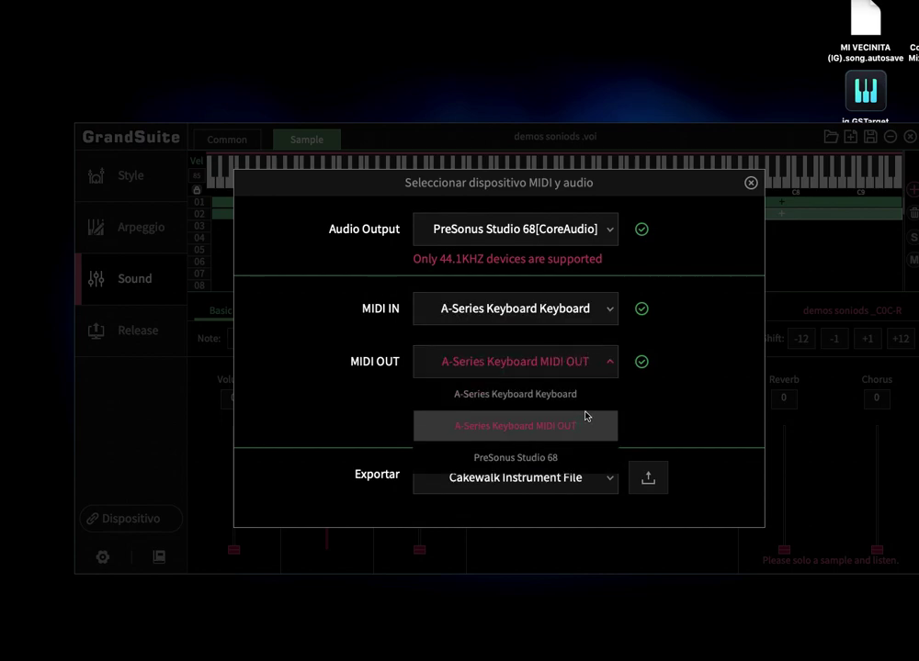
pyautogui.click(549, 456)
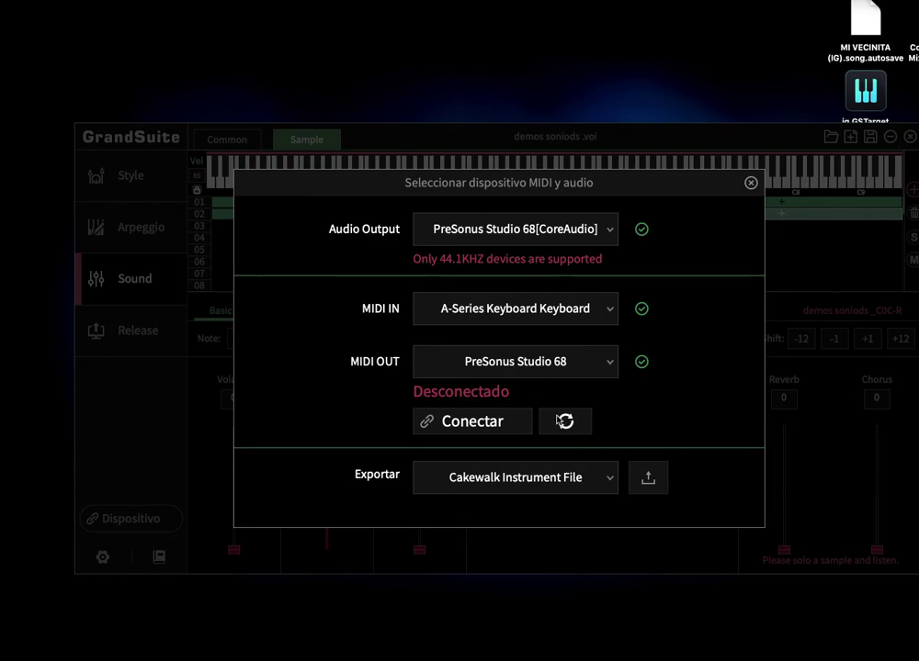
pyautogui.click(484, 422)
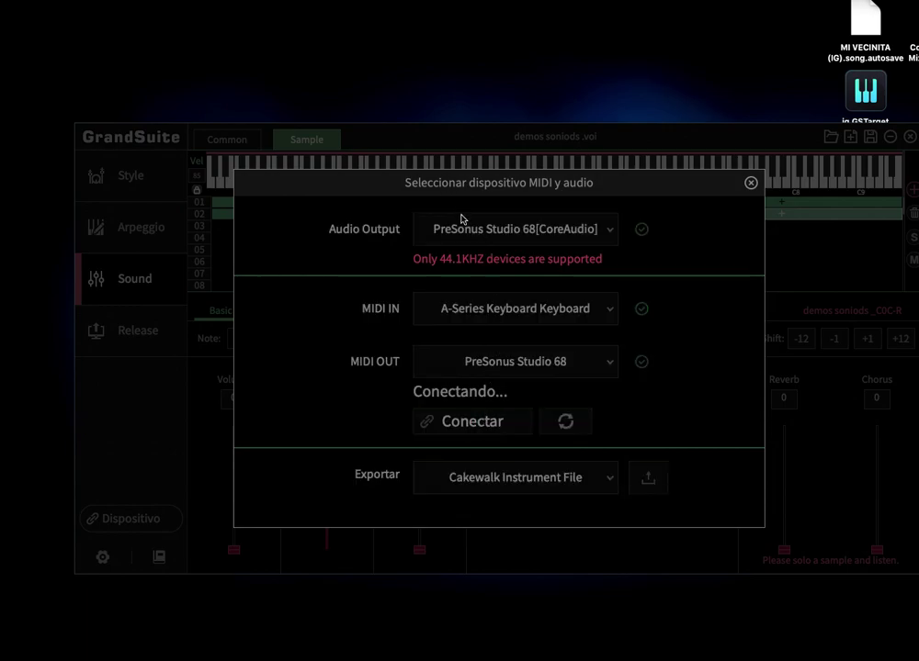
pyautogui.click(751, 182)
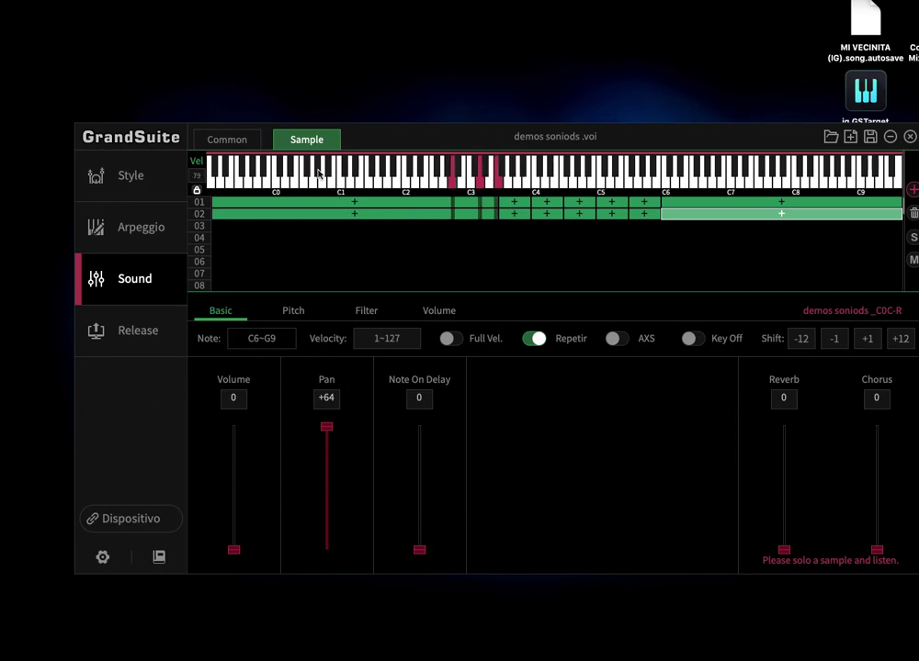
# In the device settings, set the audio output to Built-in Output[CoreAudio] and start the connection again.
pyautogui.click(155, 527)
pyautogui.click(530, 236)
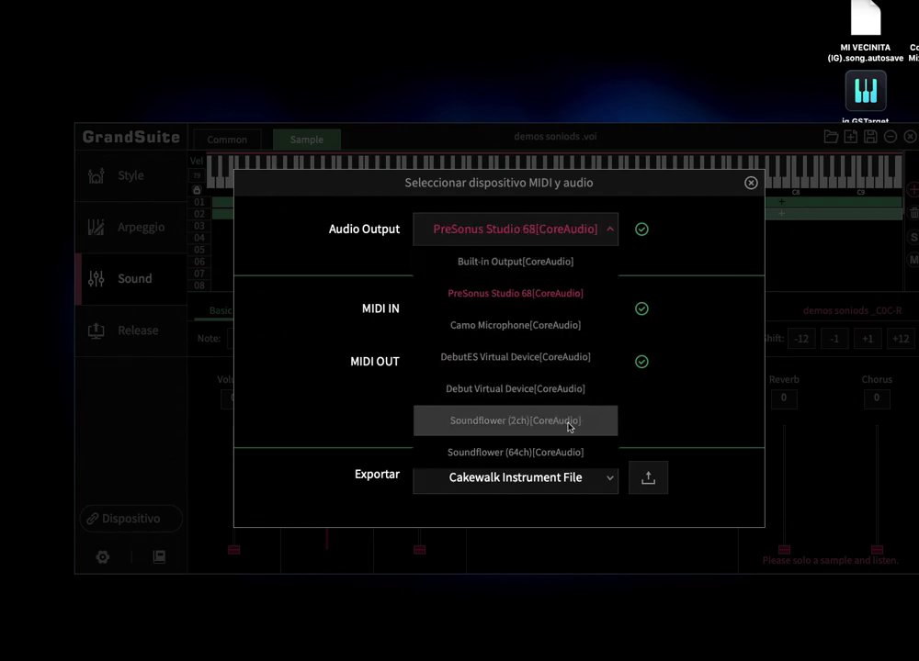
pyautogui.click(598, 273)
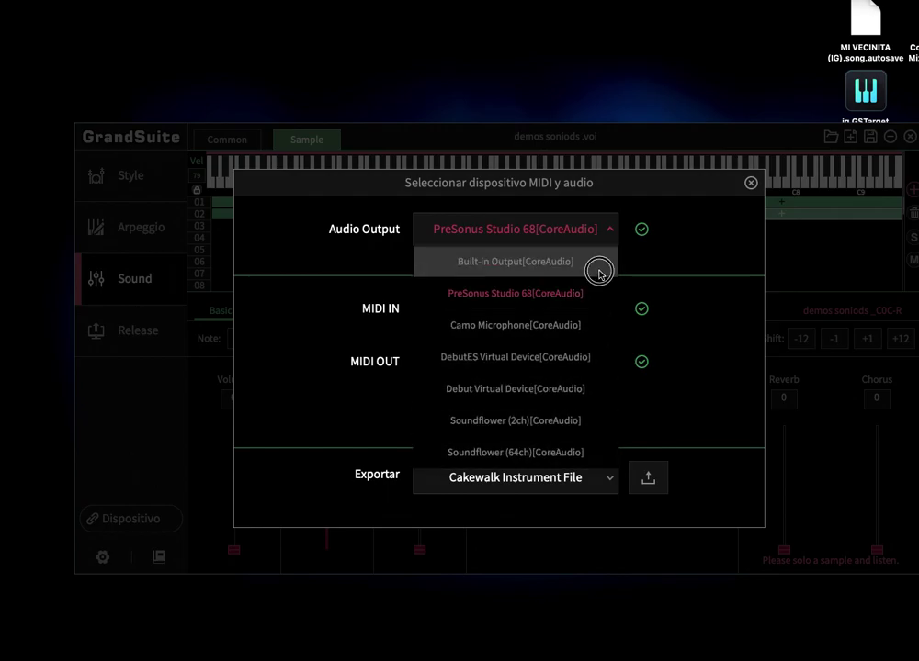
pyautogui.click(480, 422)
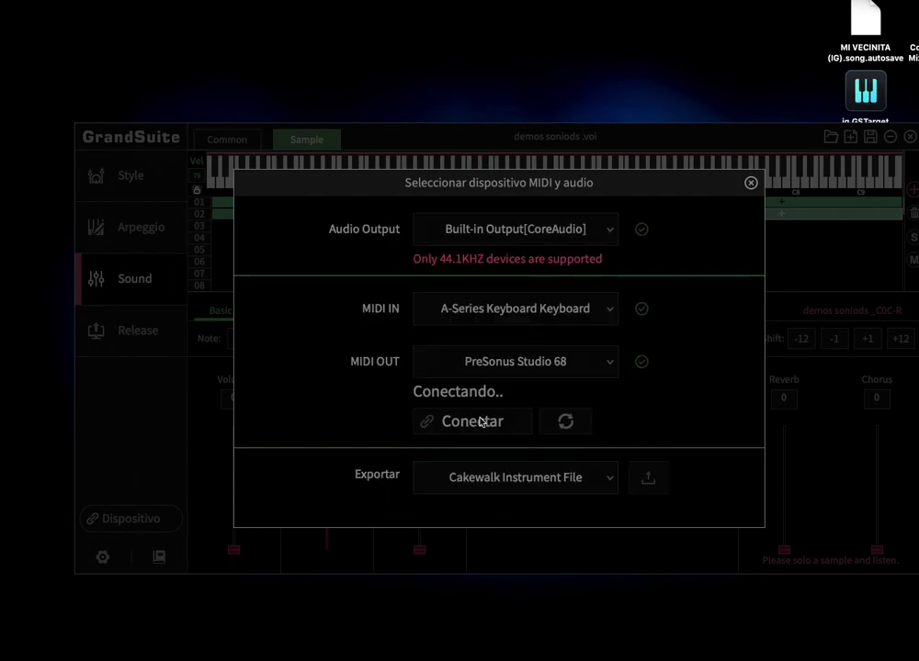
# Close the device settings, audition a high key, and select the first-row F#4~B4 sample zone.
pyautogui.click(750, 185)
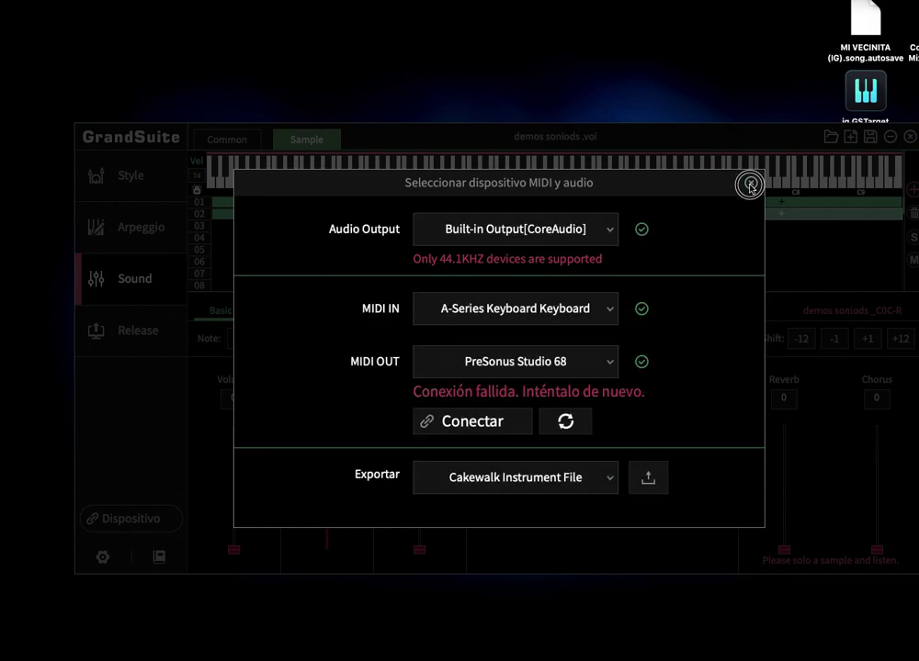
pyautogui.click(630, 179)
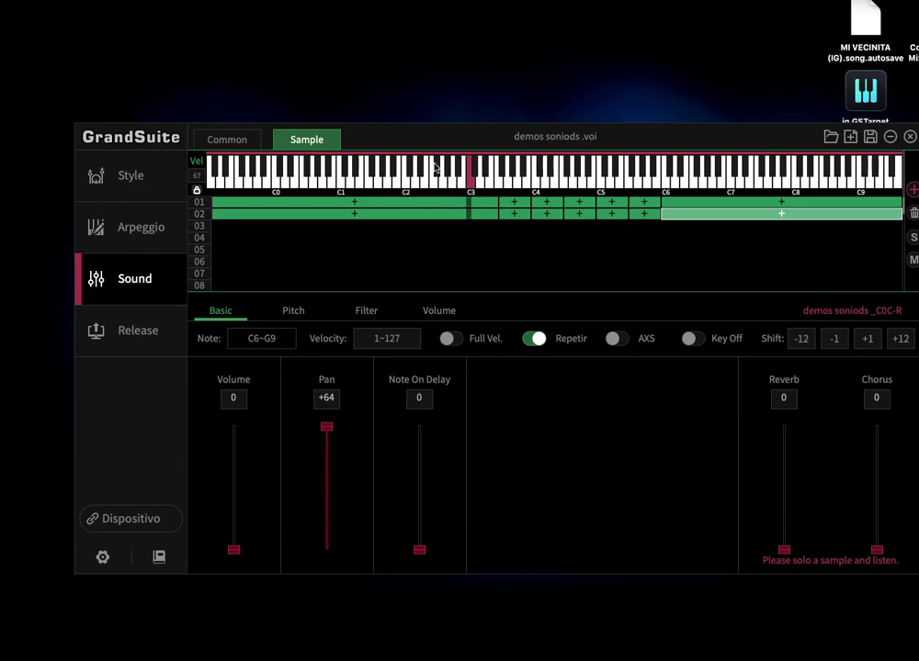
pyautogui.click(581, 201)
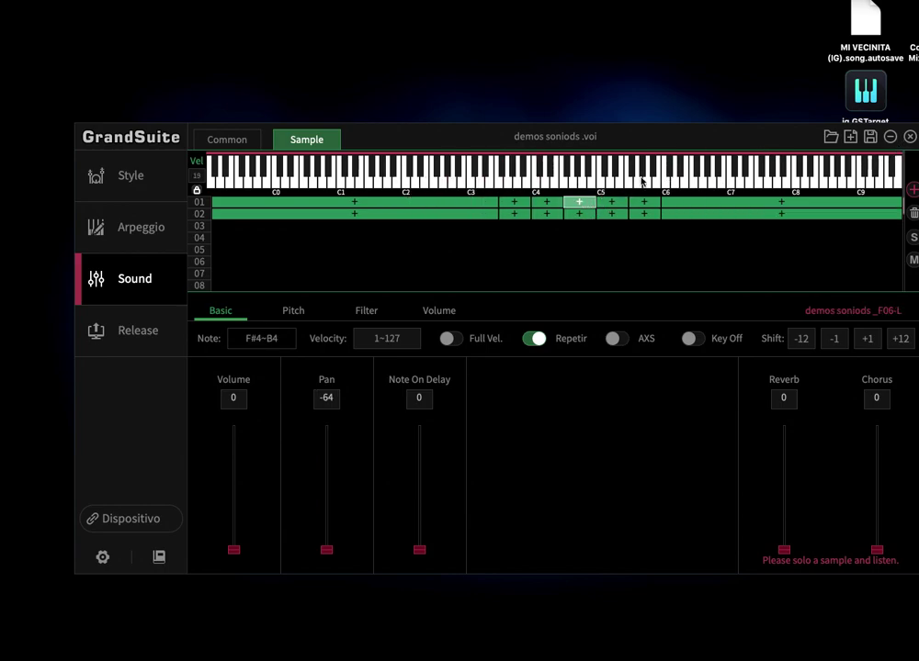
# Close GrandSuite and confirm leaving without saving the demos soniods voice.
pyautogui.click(910, 136)
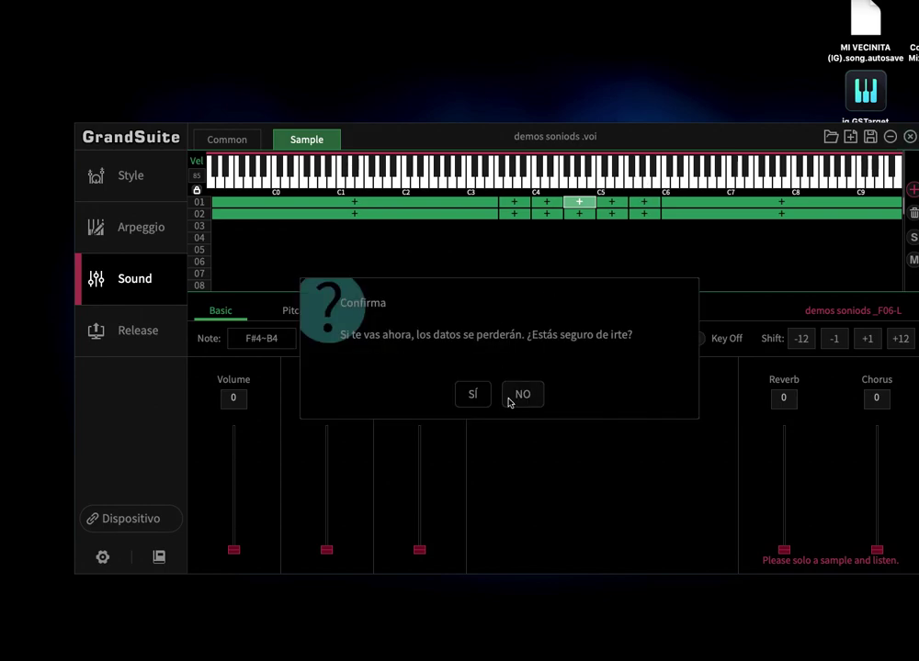
pyautogui.click(473, 395)
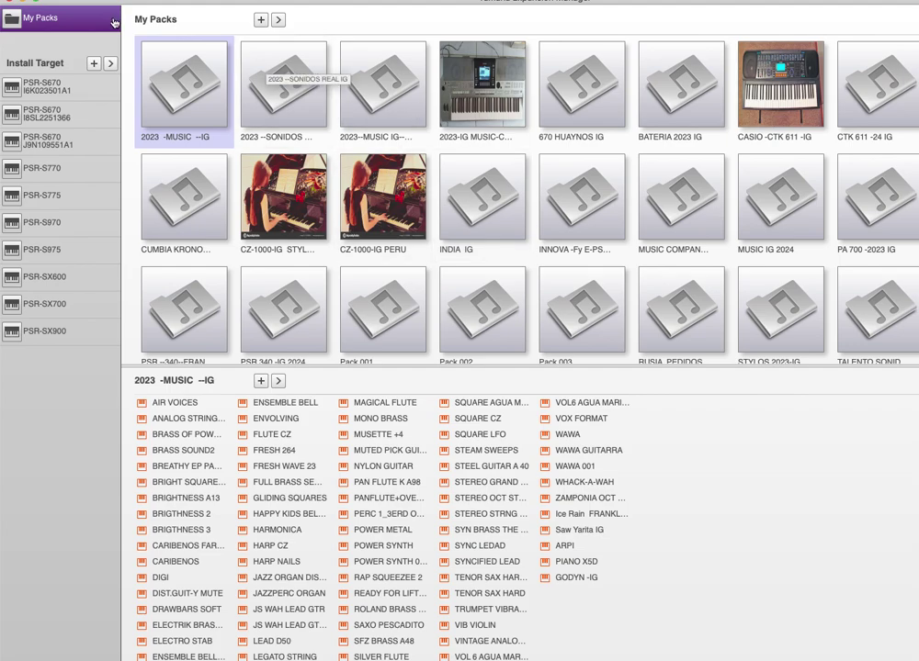
# In Yamaha Expansion Manager, browse the packs and select Pack 003 to show its contents.
pyautogui.scroll(-3, 564, 225)
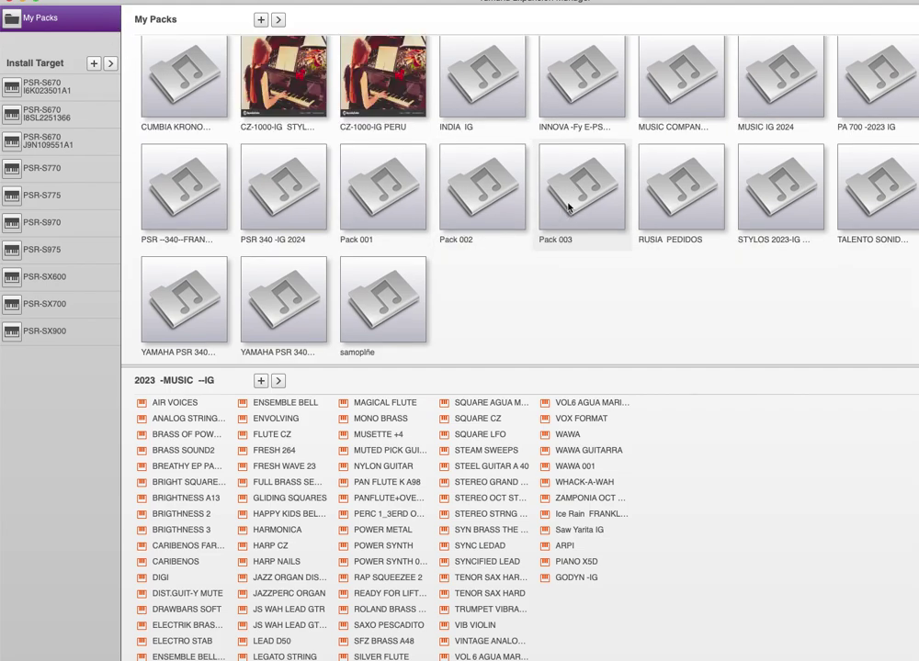
pyautogui.click(566, 206)
pyautogui.click(464, 212)
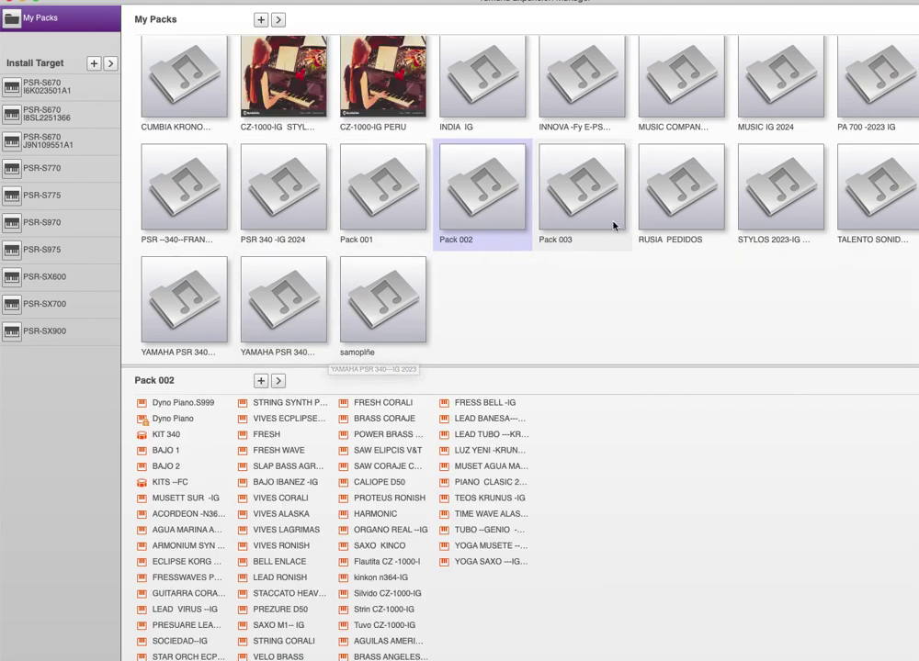
pyautogui.click(638, 202)
pyautogui.click(586, 199)
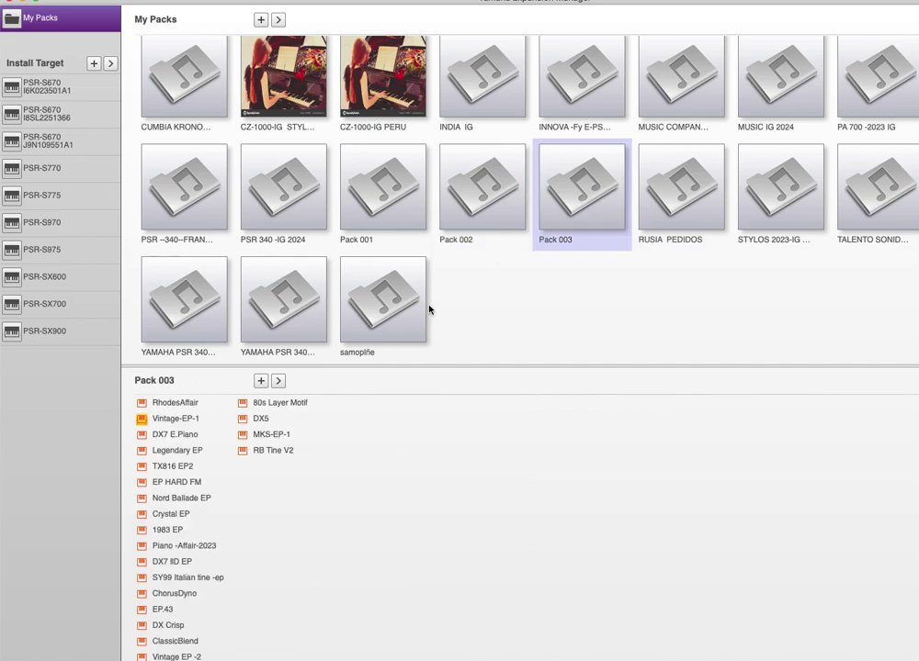
# Import the file demos soniods .sf2 from the Desktop into Pack 003 as new content.
pyautogui.click(262, 382)
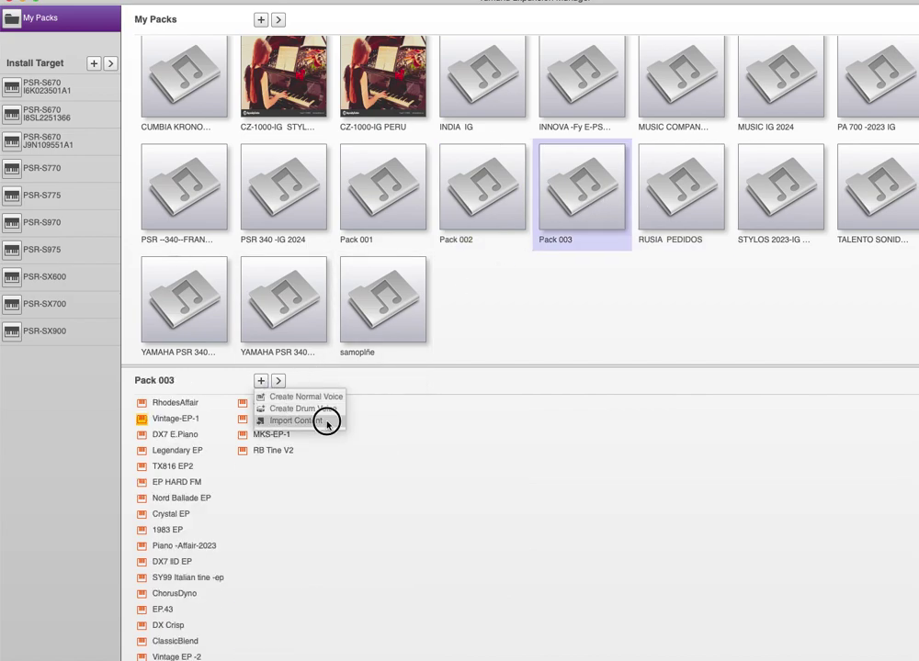
pyautogui.press('Return')
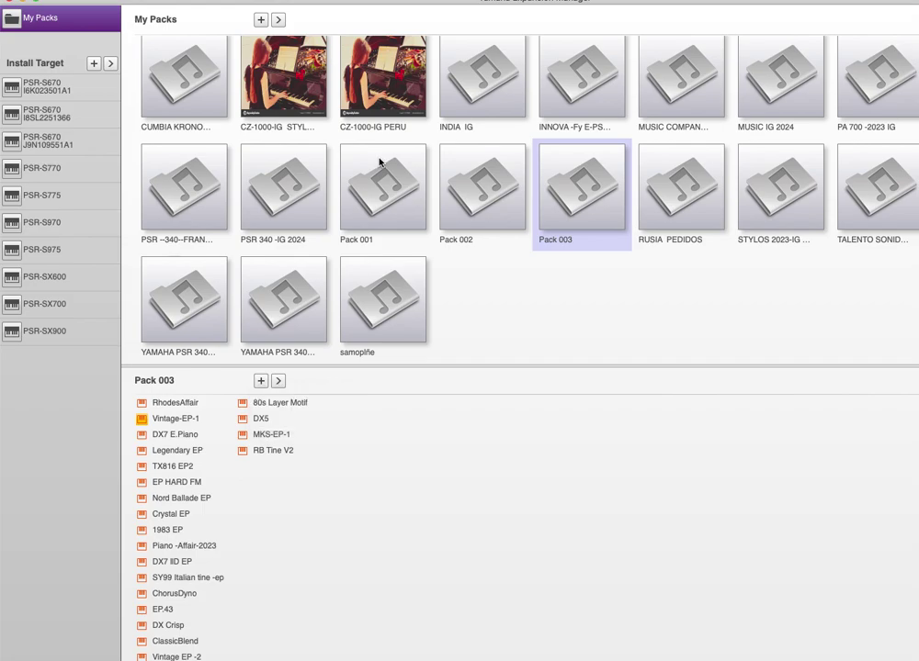
pyautogui.scroll(-3, 374, 273)
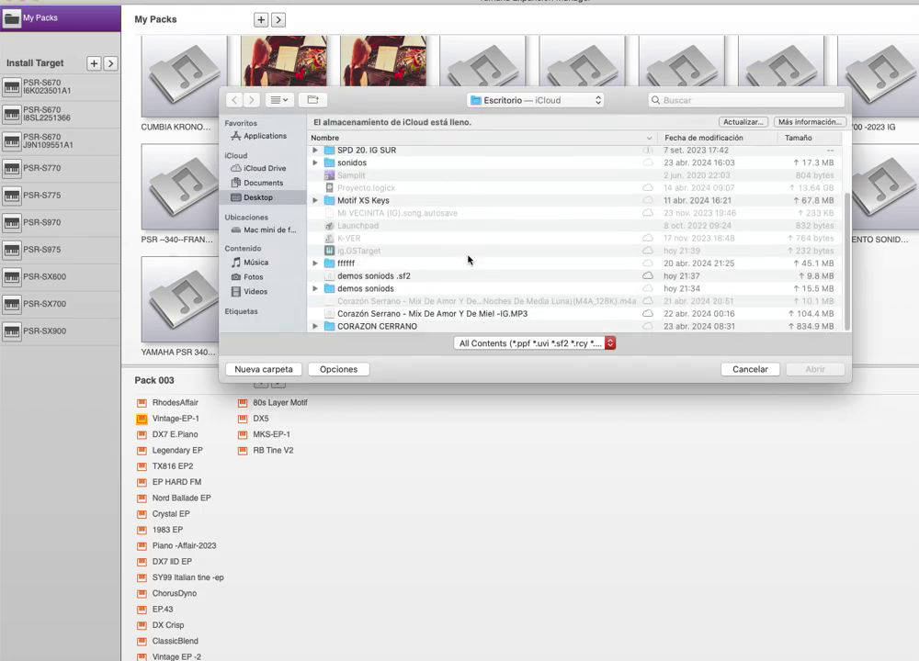
pyautogui.click(368, 276)
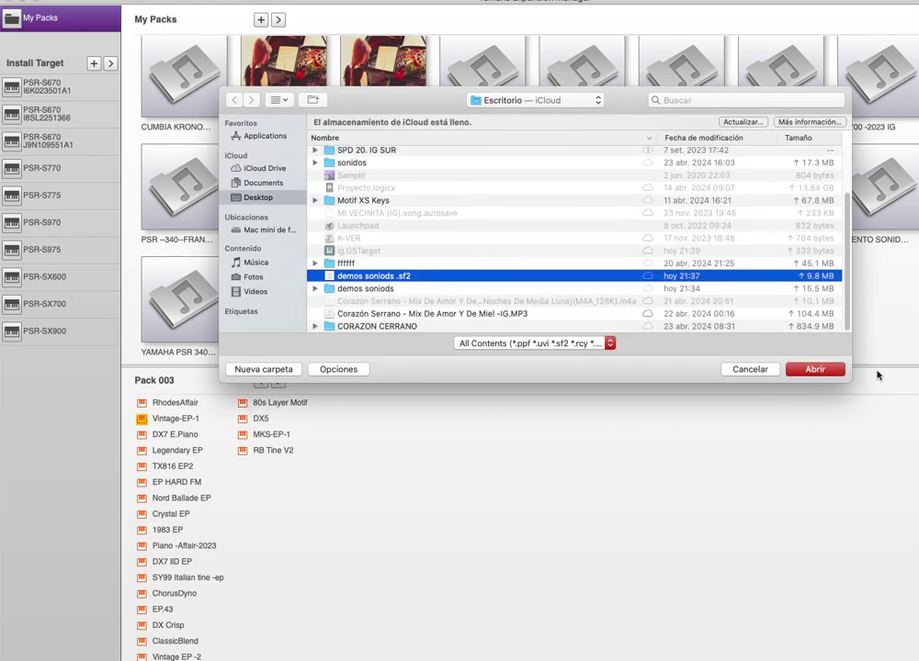
pyautogui.click(821, 370)
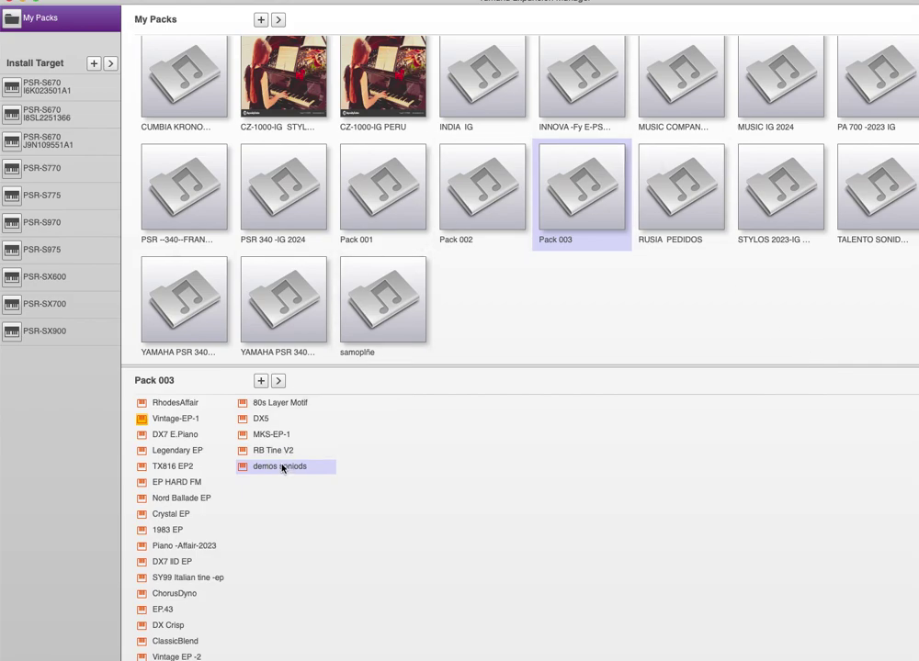
# Open the imported demos soniods voice for editing at Element 1, accepting the PSR-S670 notice.
pyautogui.click(637, 343)
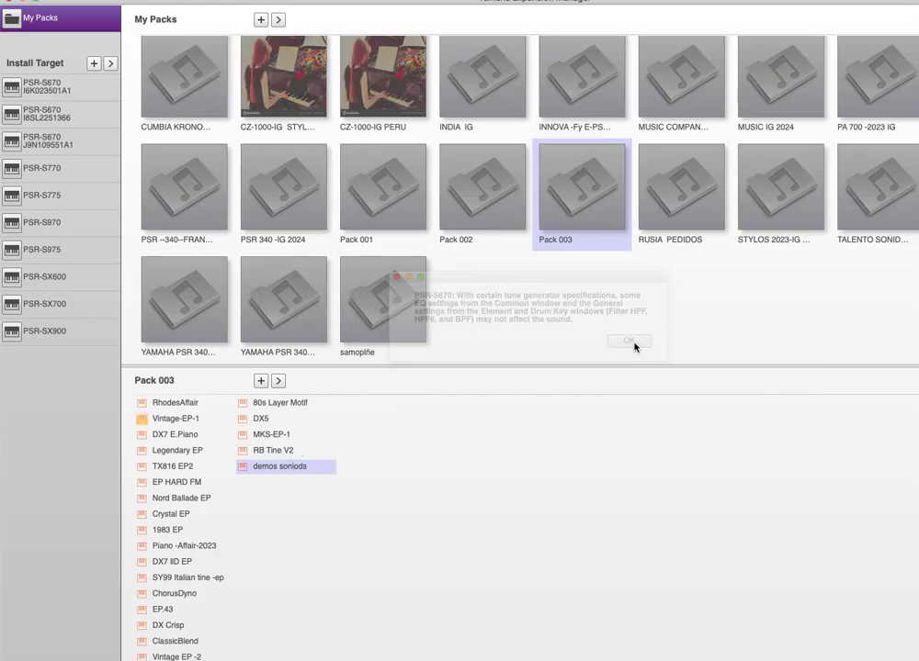
pyautogui.click(633, 333)
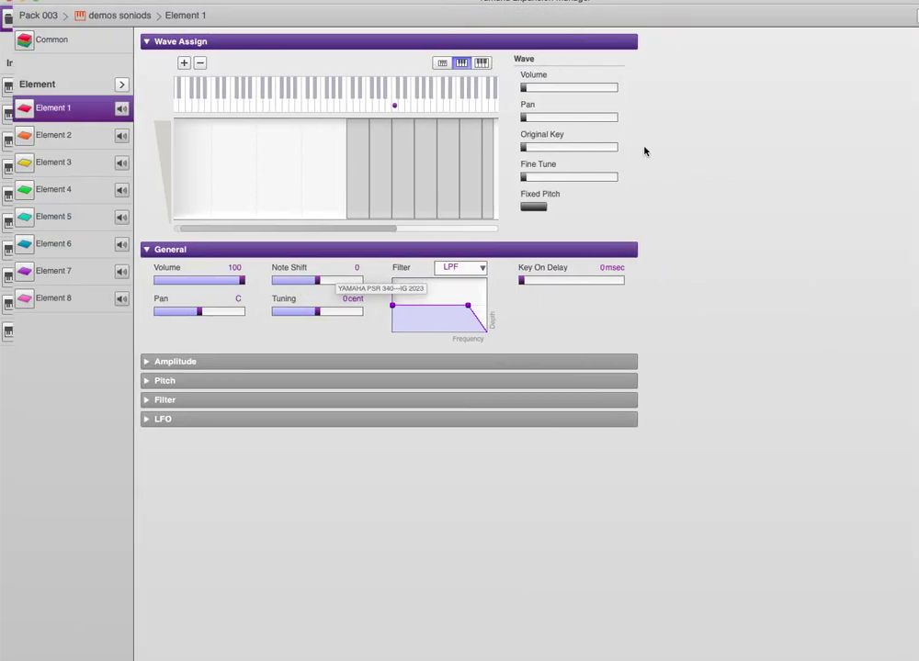
# Audition keys across Element 1's keyboard, select its lowest wave zone, play more keys, and close Yamaha Expansion Manager.
pyautogui.click(402, 103)
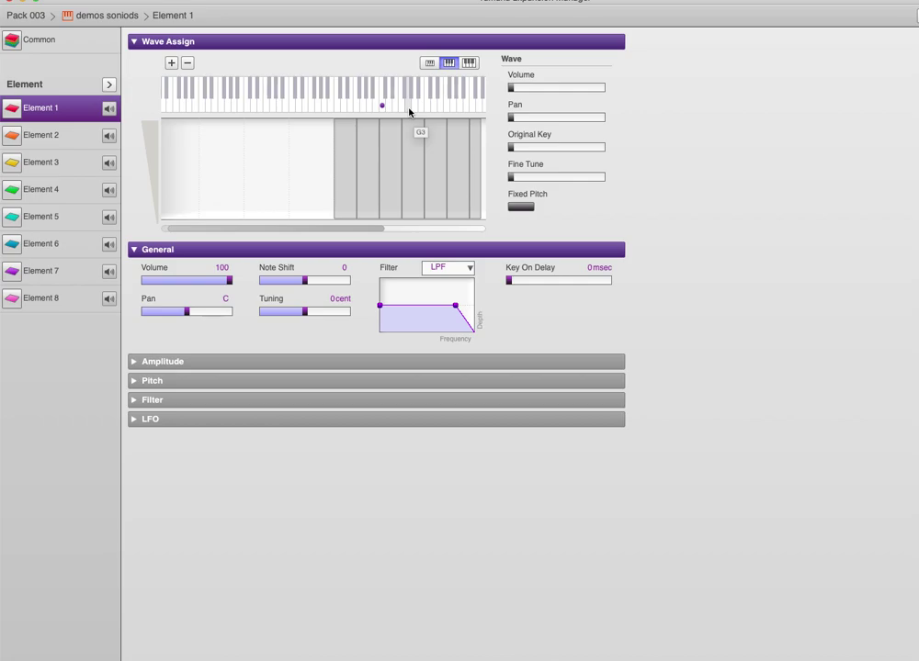
pyautogui.click(389, 105)
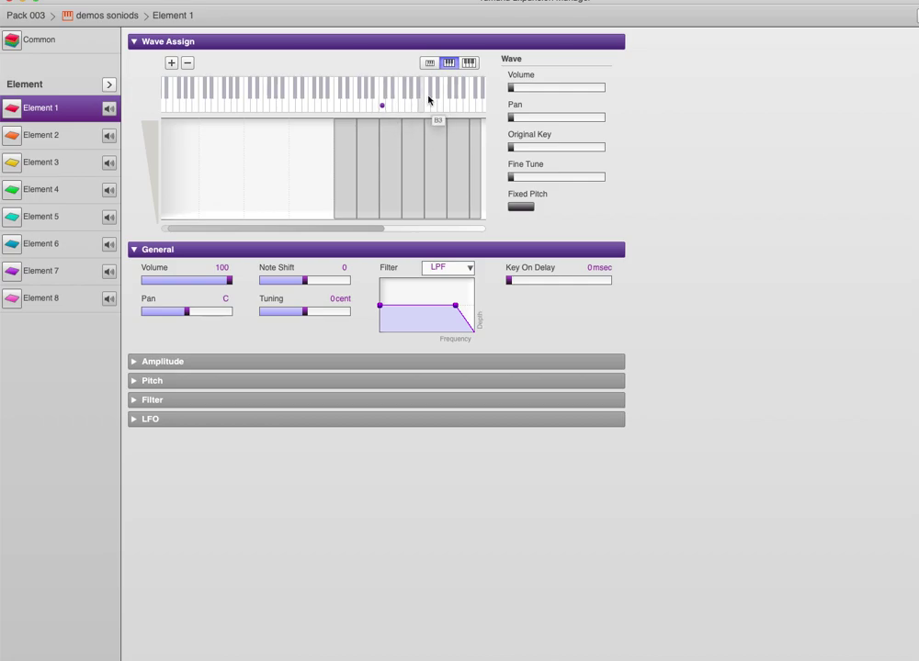
pyautogui.click(351, 143)
pyautogui.click(406, 95)
pyautogui.click(358, 108)
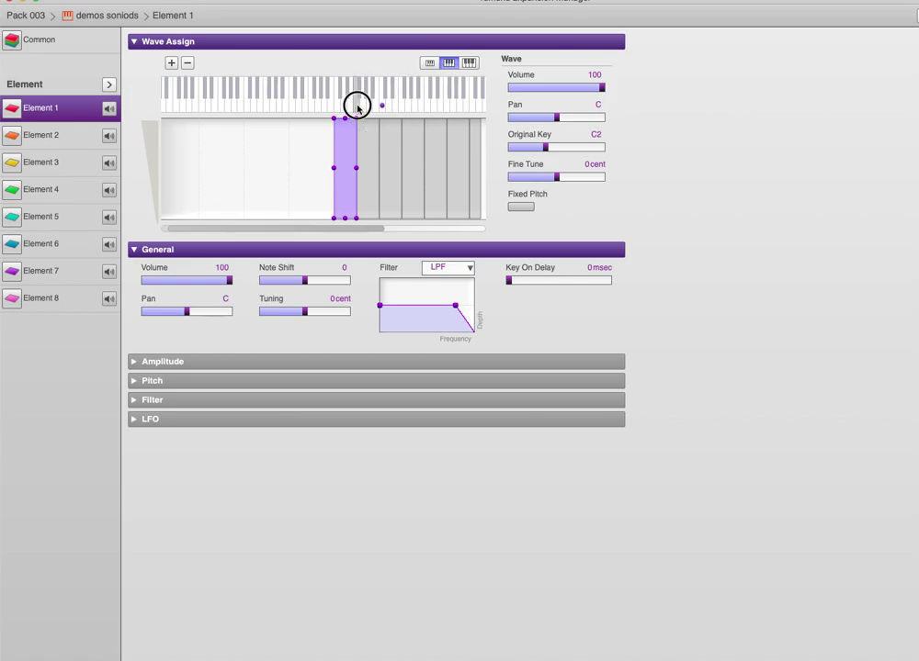
pyautogui.click(388, 100)
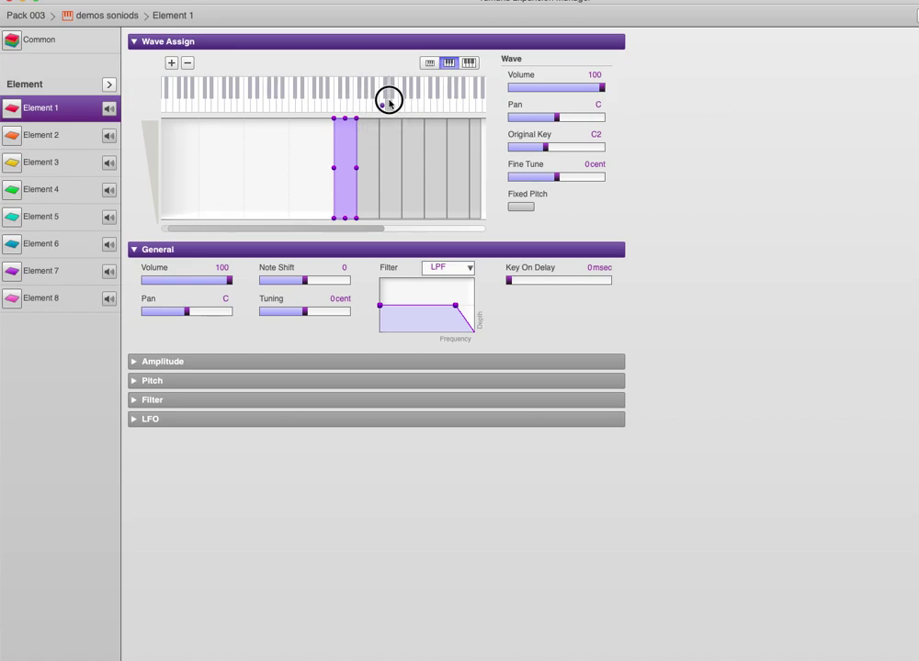
pyautogui.click(416, 99)
pyautogui.click(413, 107)
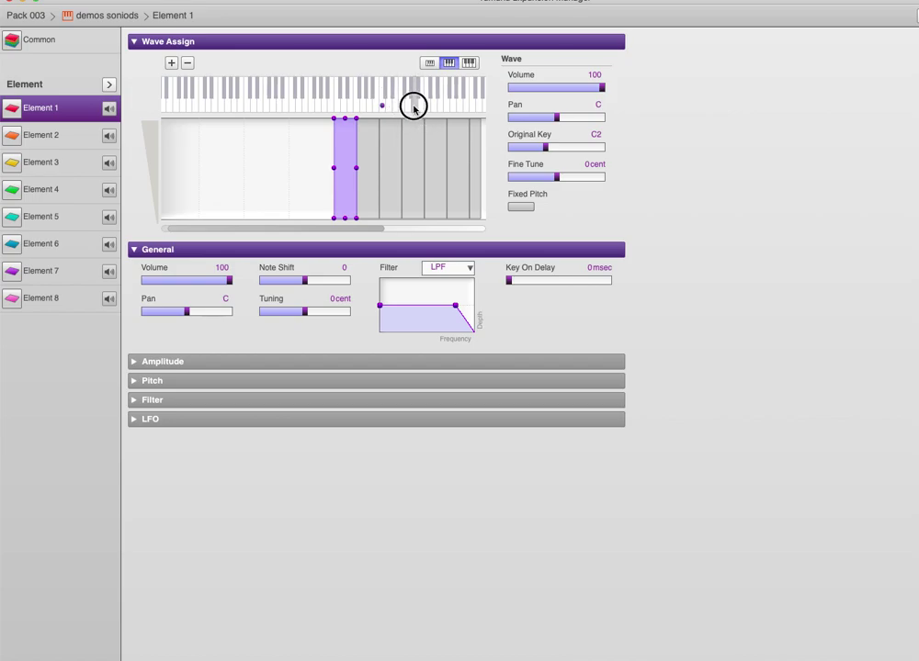
pyautogui.click(11, 3)
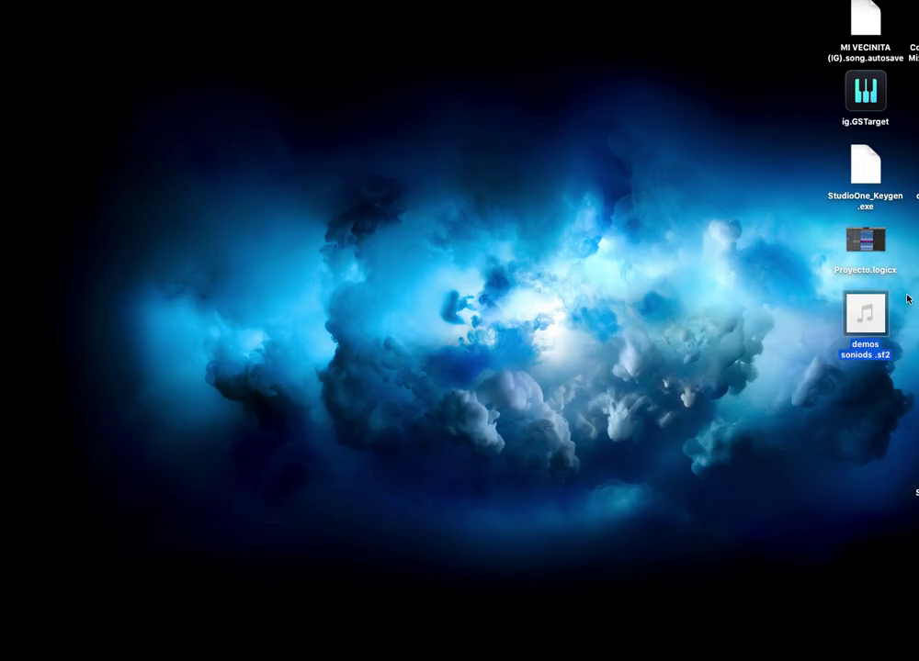